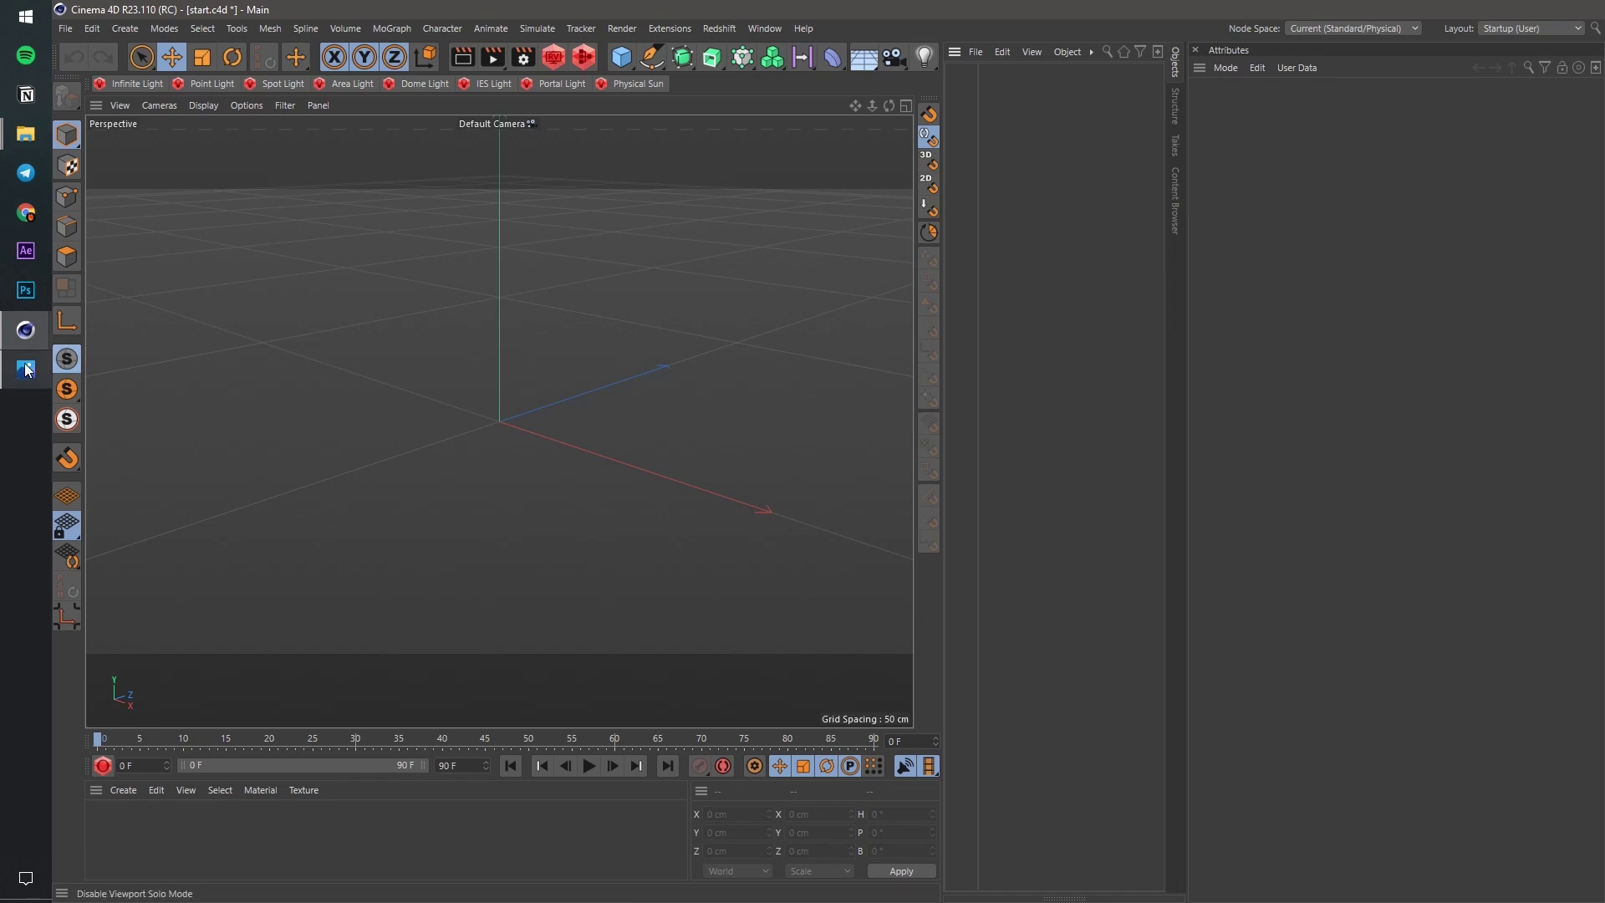
View the reference renders 1.png and 2.png full-size and compare their block and ball edges.
left_click(125, 377)
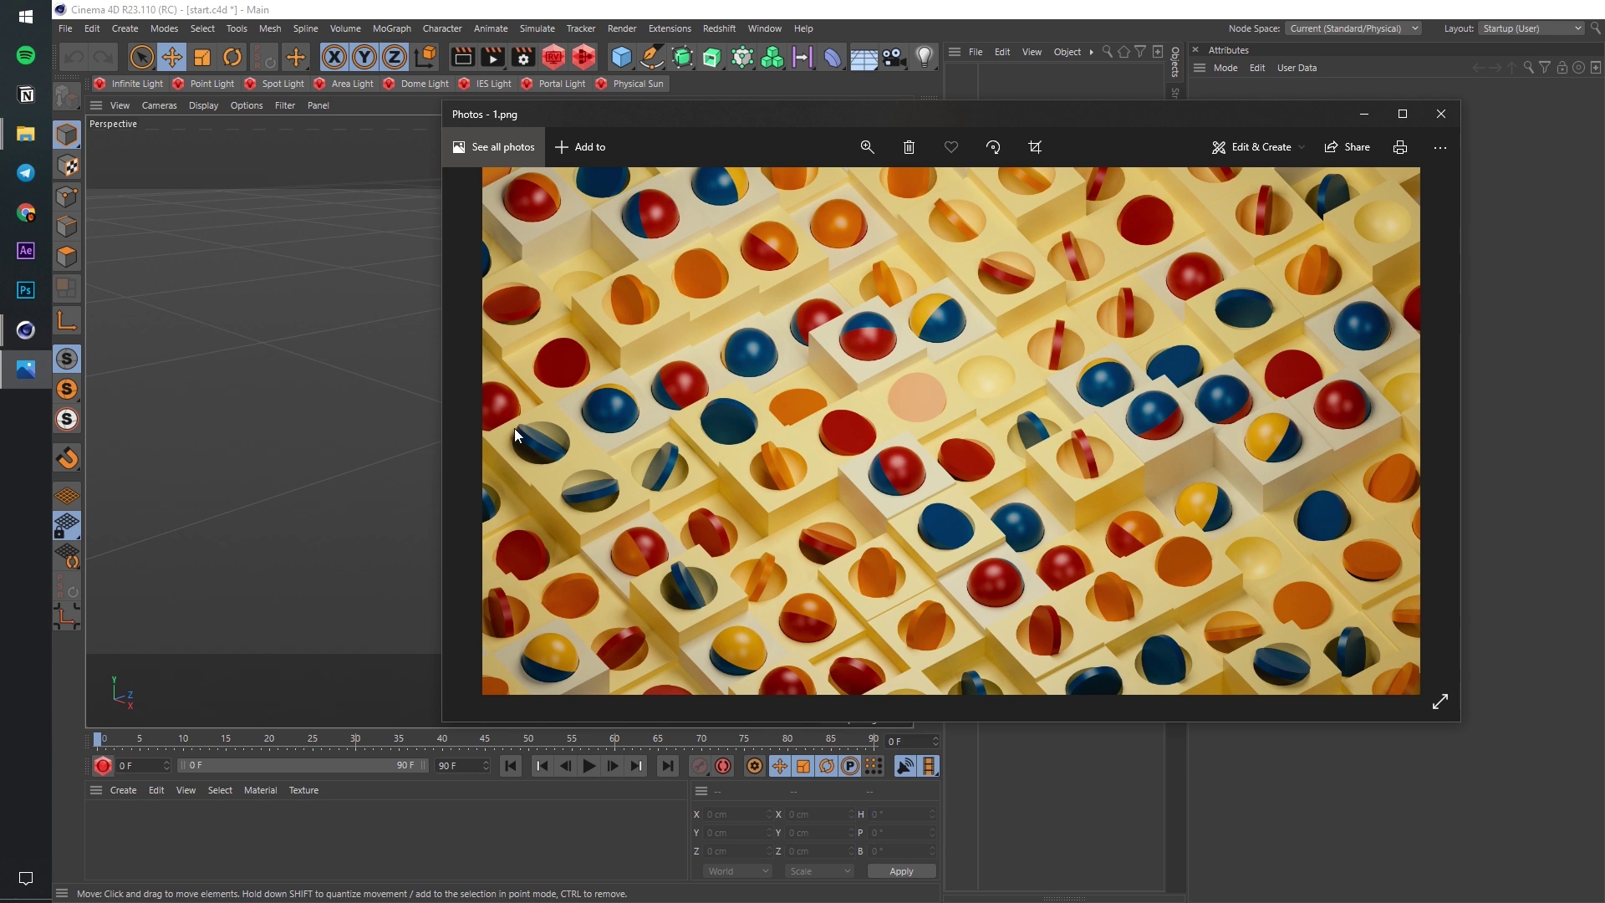
left_click(1402, 114)
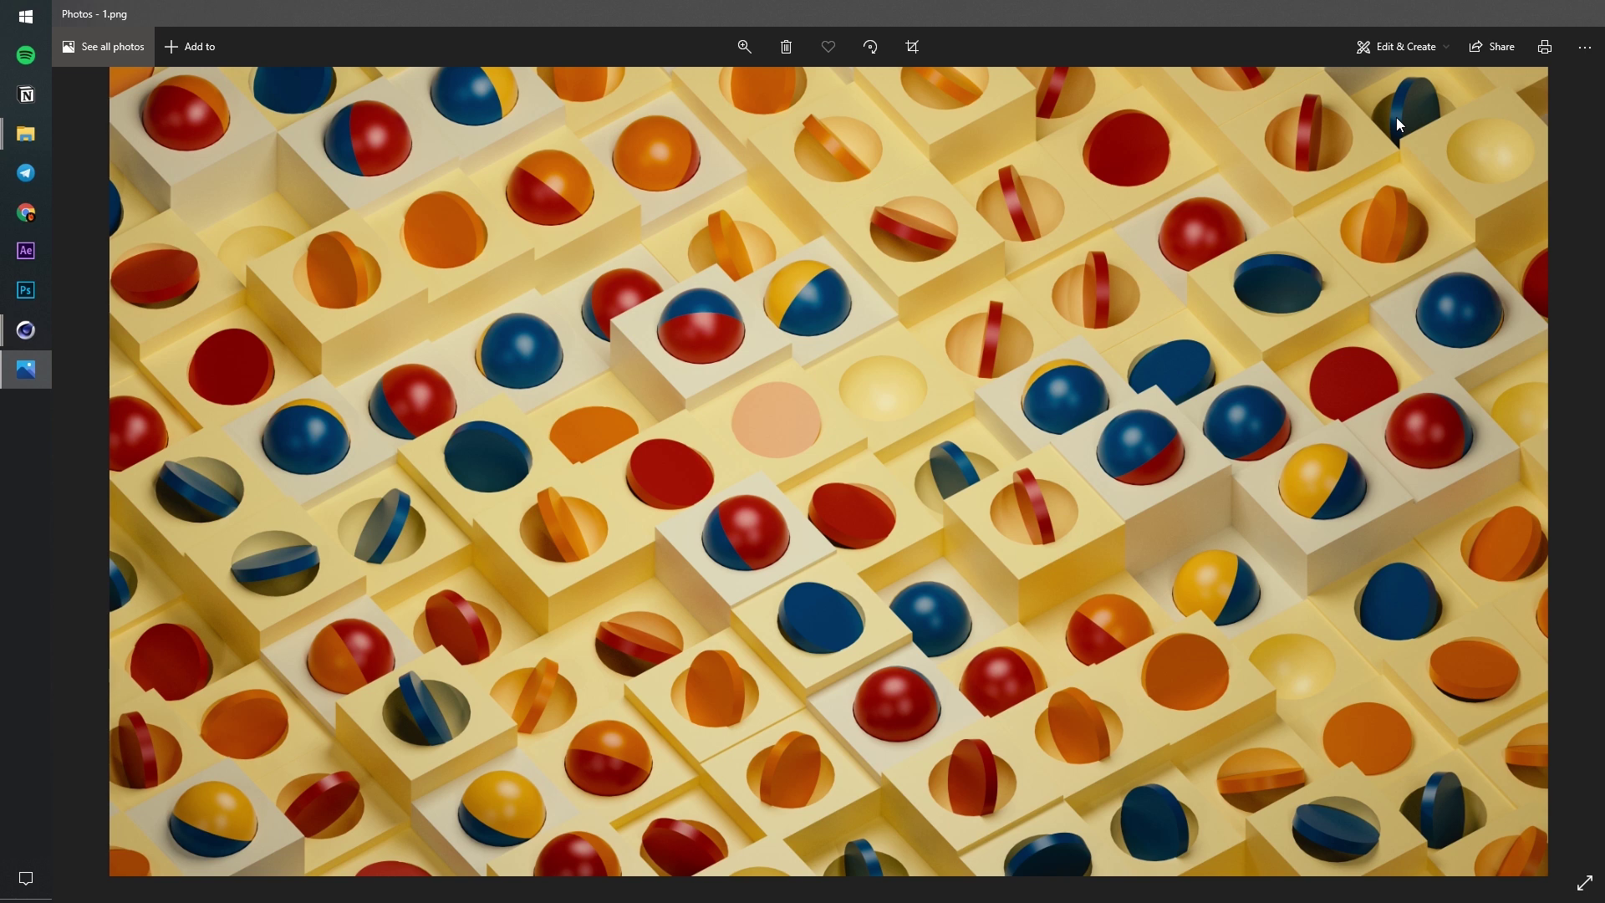
key("Right")
scroll(806, 601, "up", 3, "ctrl")
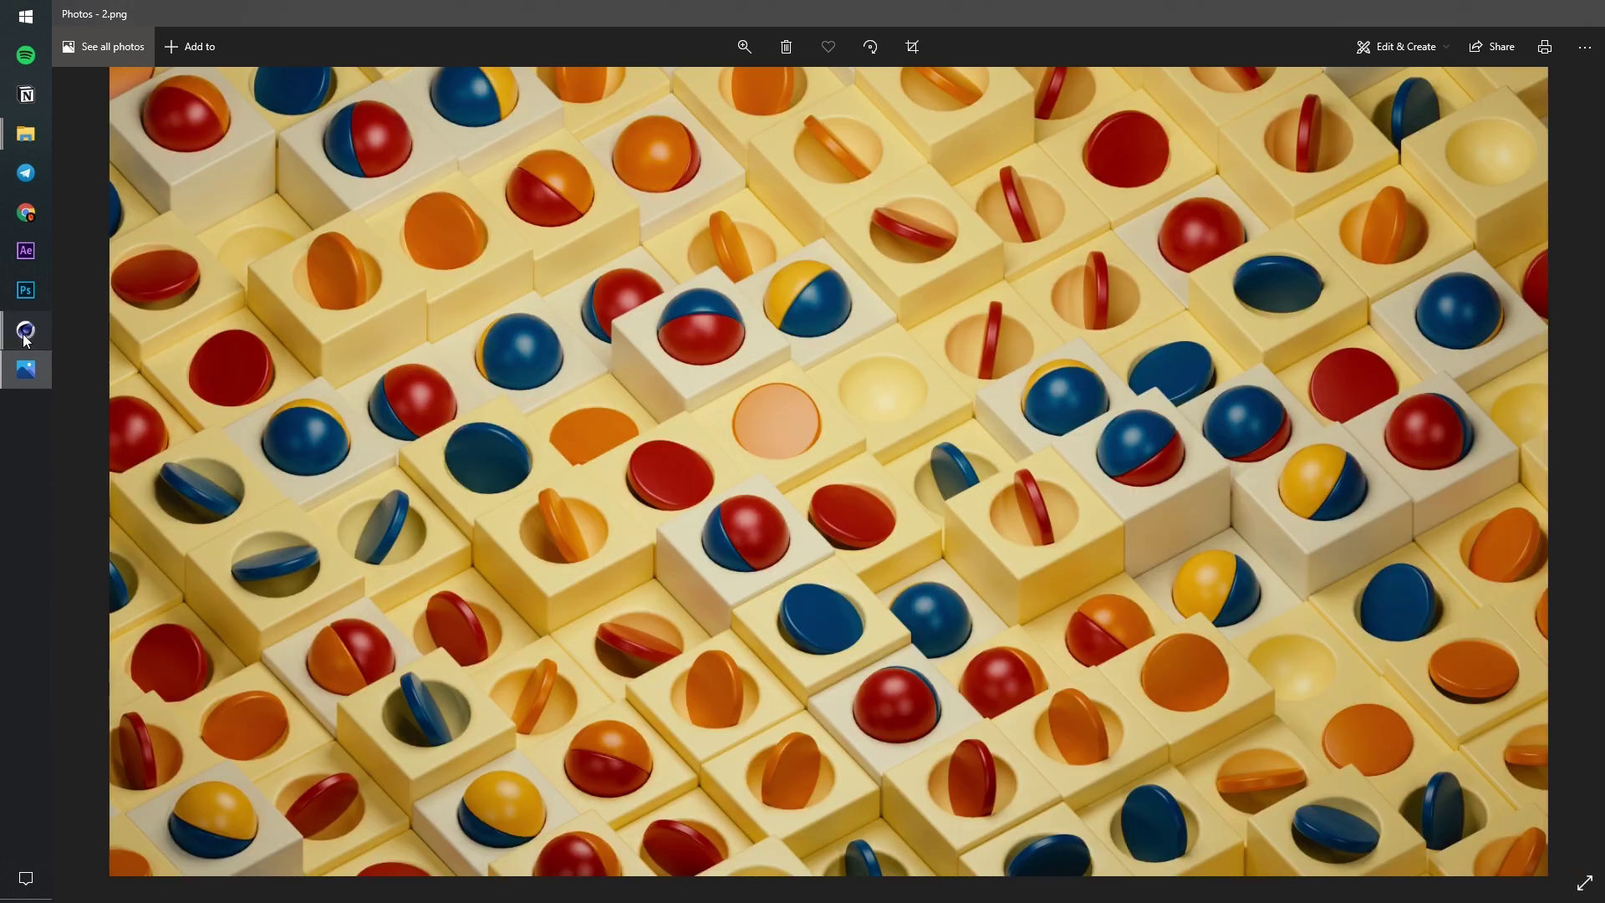
Switch to the plane.c4d scene in Cinema 4D and add a Bevel deformer.
mouse_move(26, 334)
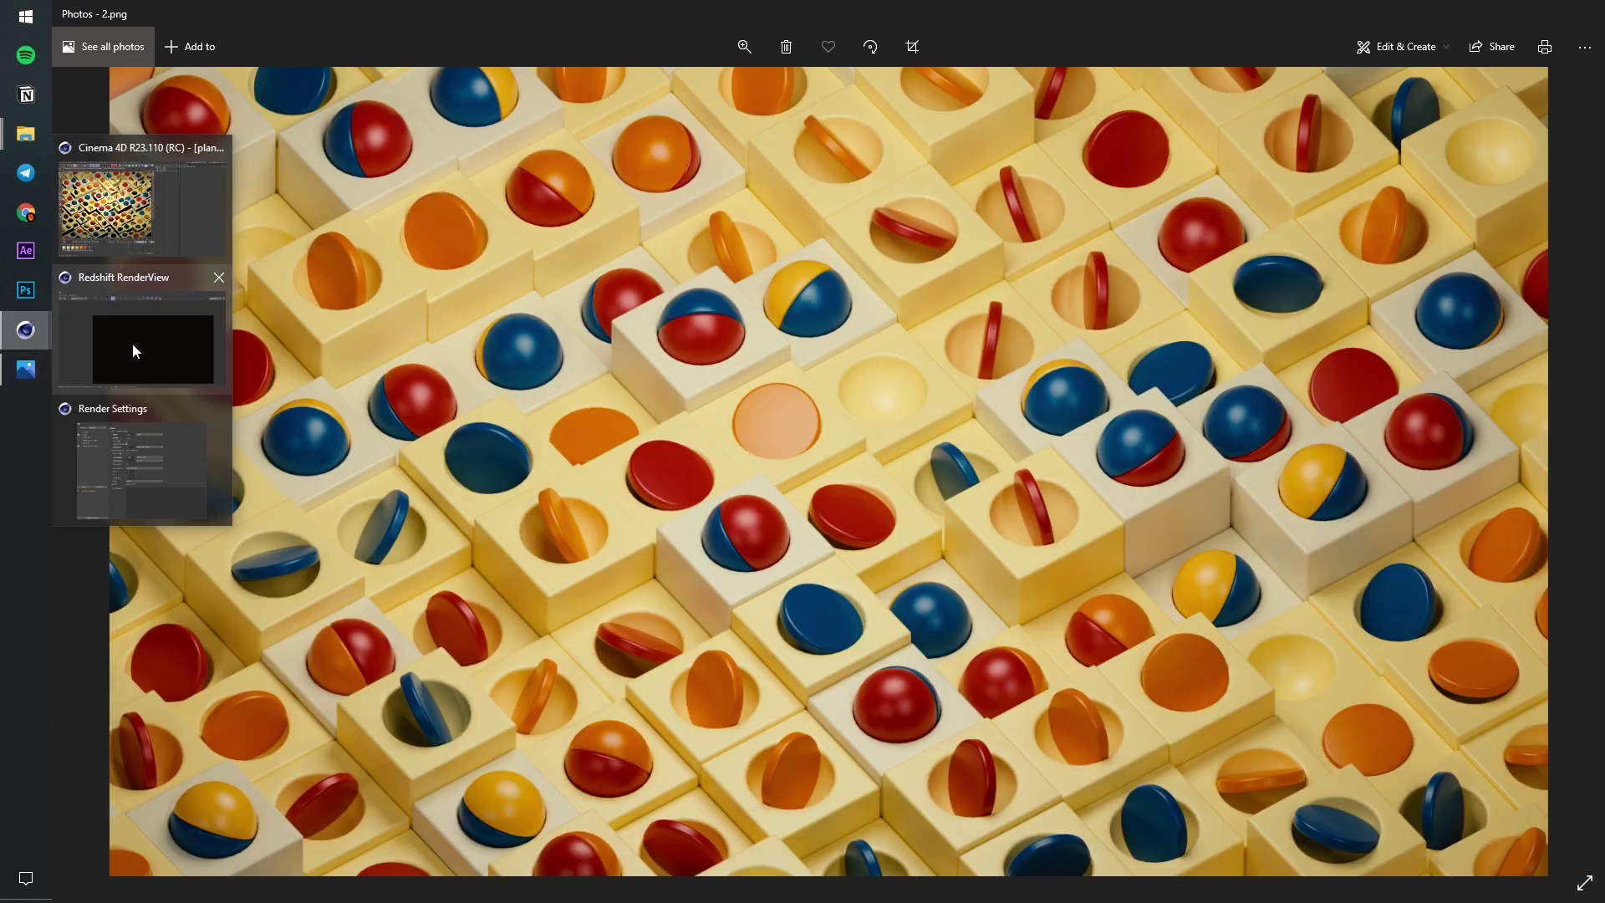
left_click(131, 229)
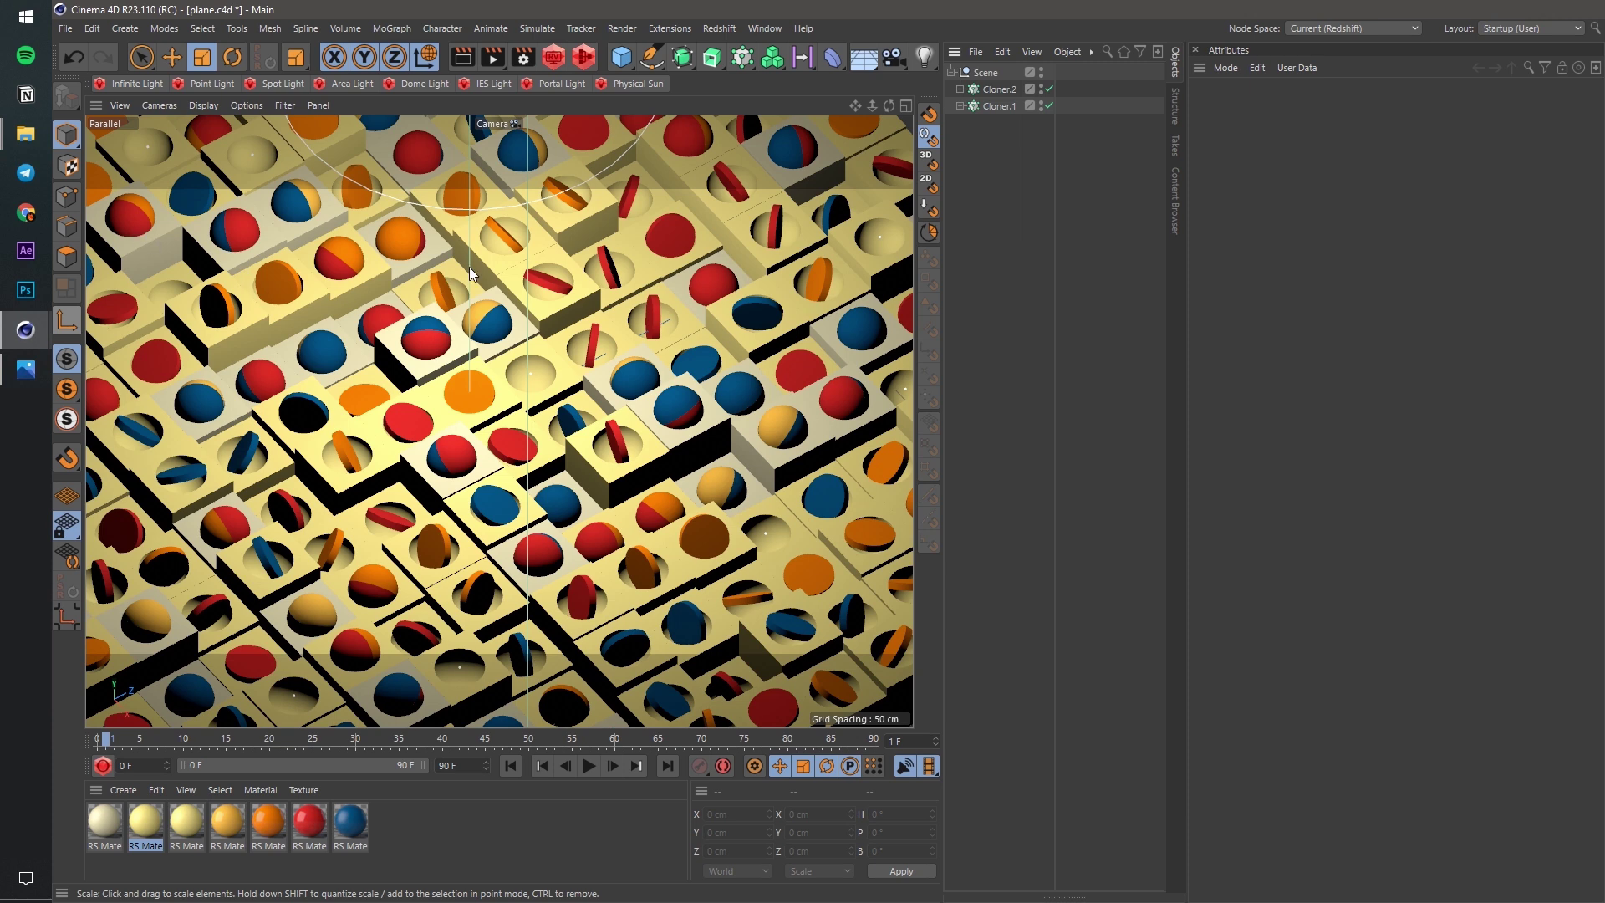
left_click(839, 62)
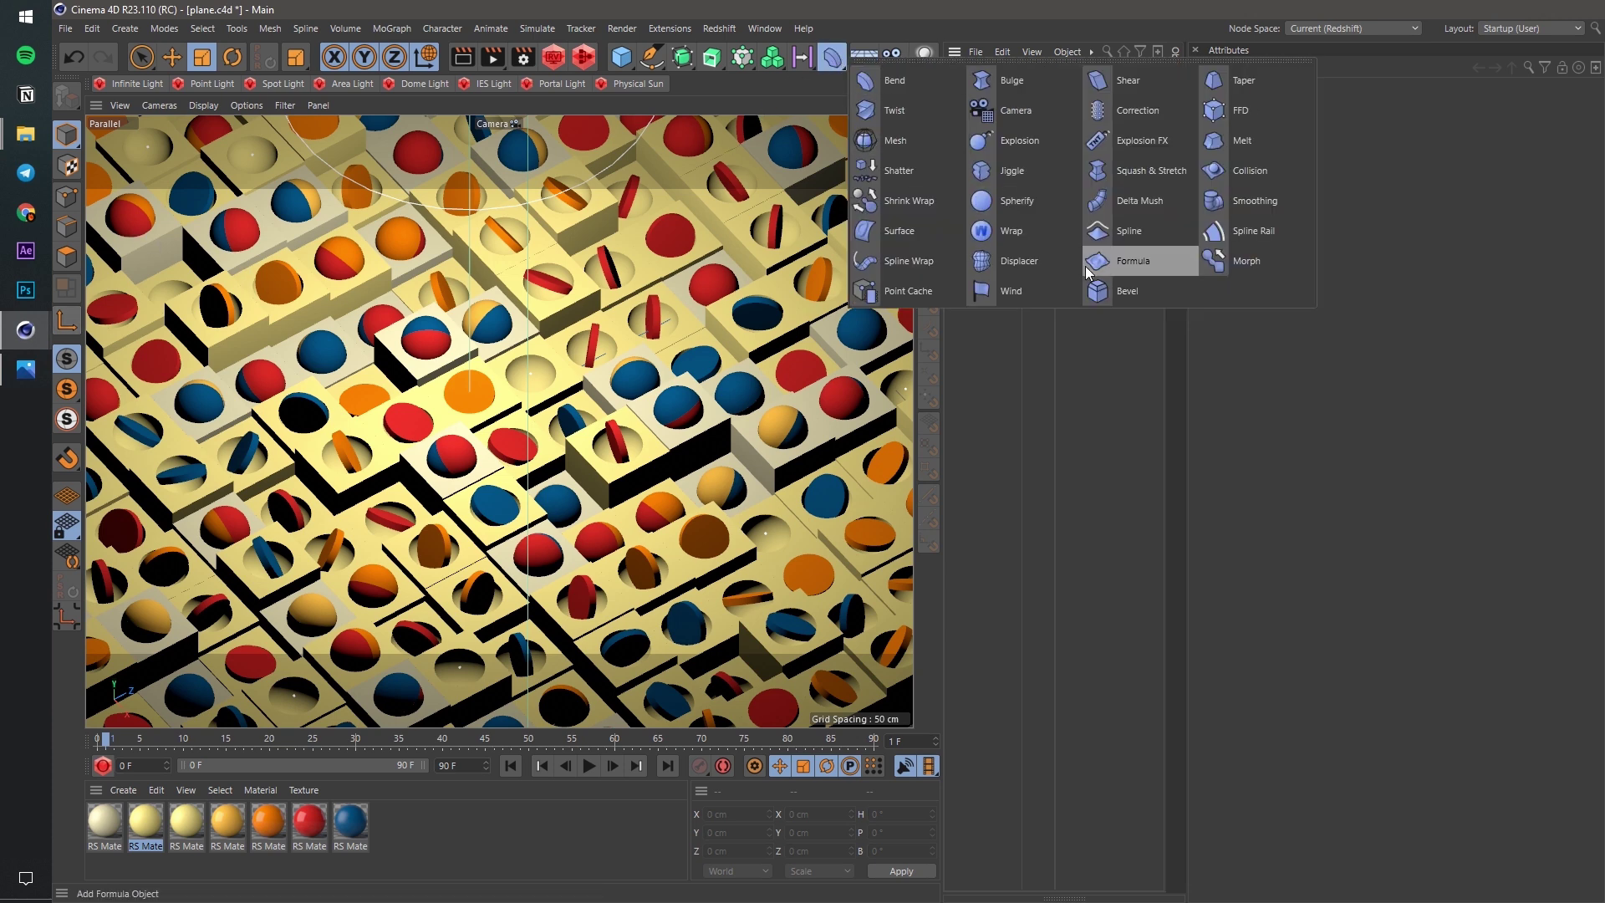
left_click(1120, 291)
Set the Bevel deformer's offset to 0.25 cm and subdivision to 3, and make it a child of Scene.
left_click(1297, 285)
type("0.25")
key("Return")
key("Tab")
type("3")
key("Return")
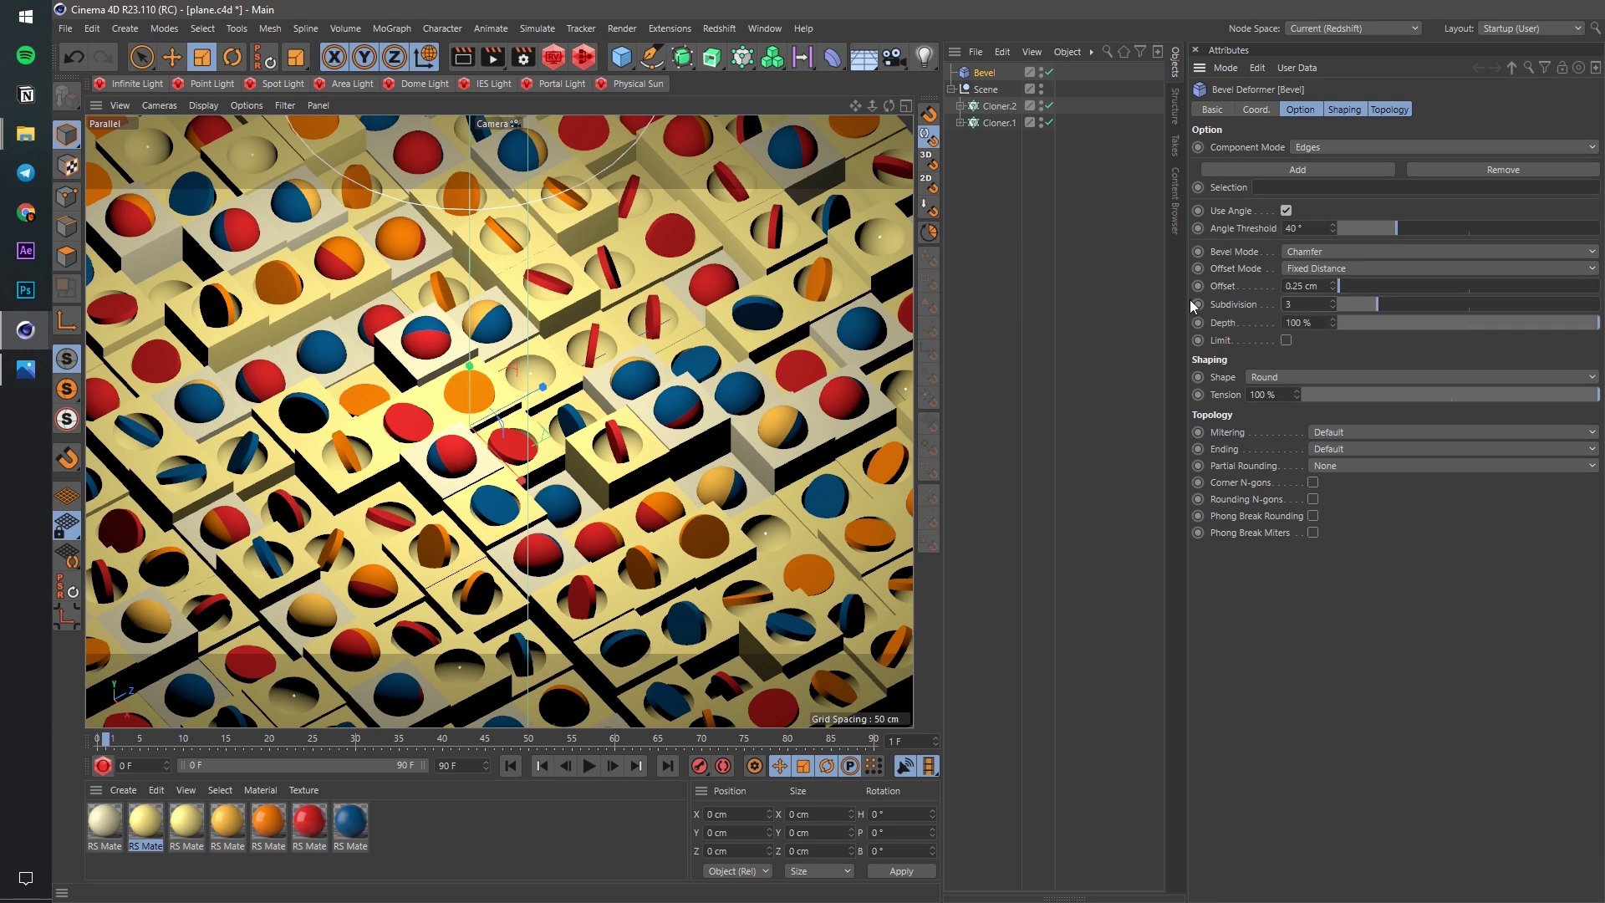
left_click_drag(988, 75, 992, 99)
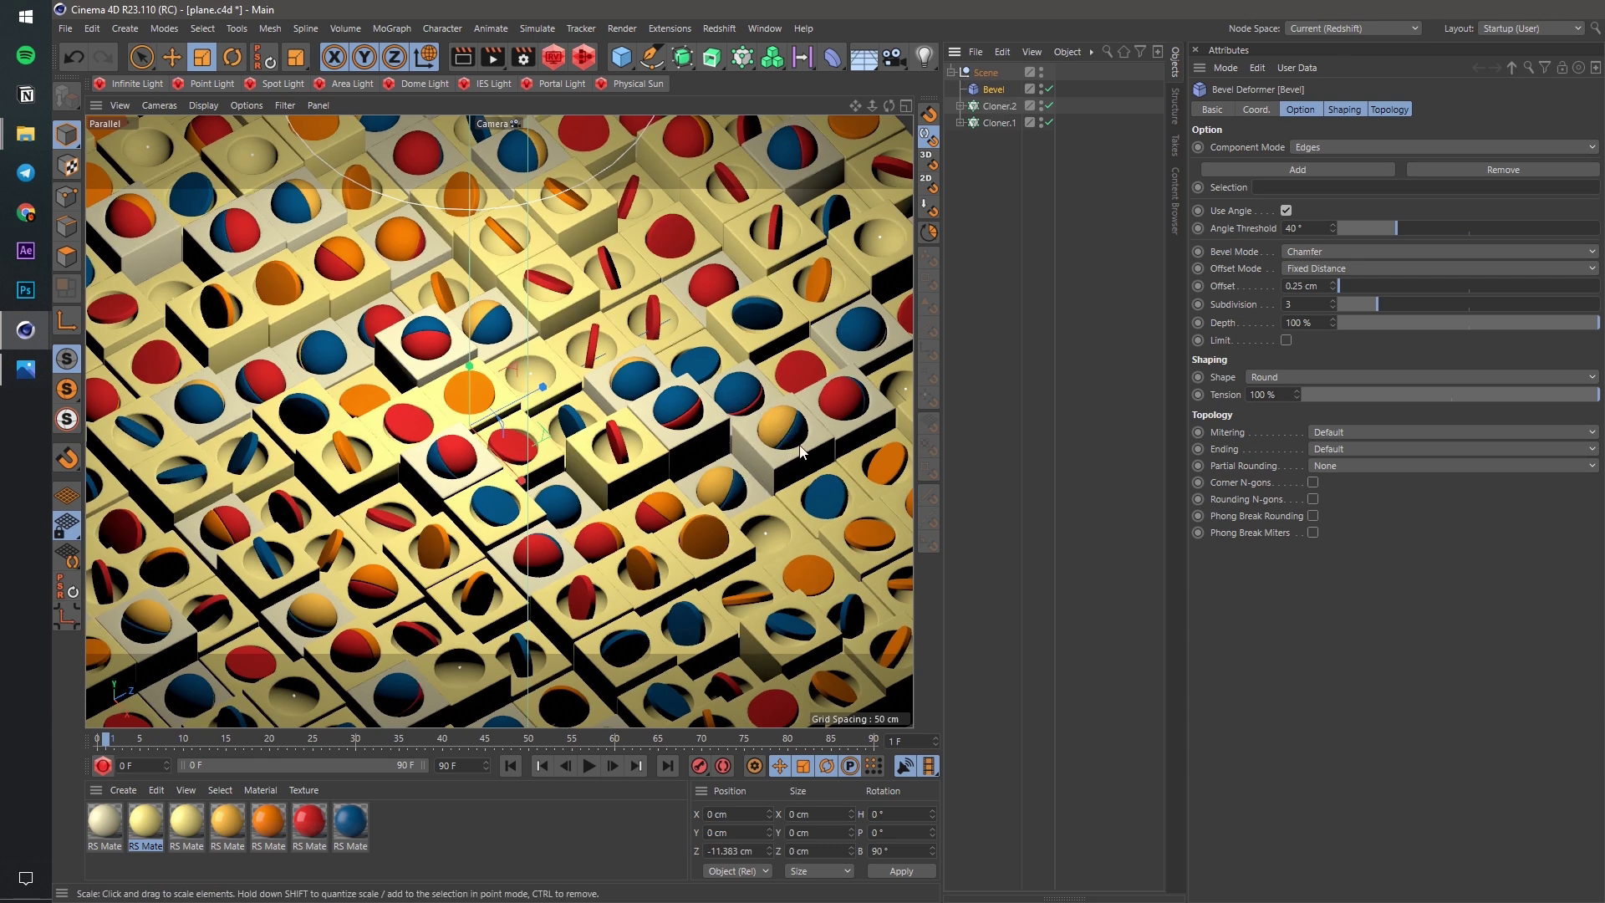
In box.c4d, store the edge loop around the bowl's rim as an edge selection on the box.
left_click(775, 28)
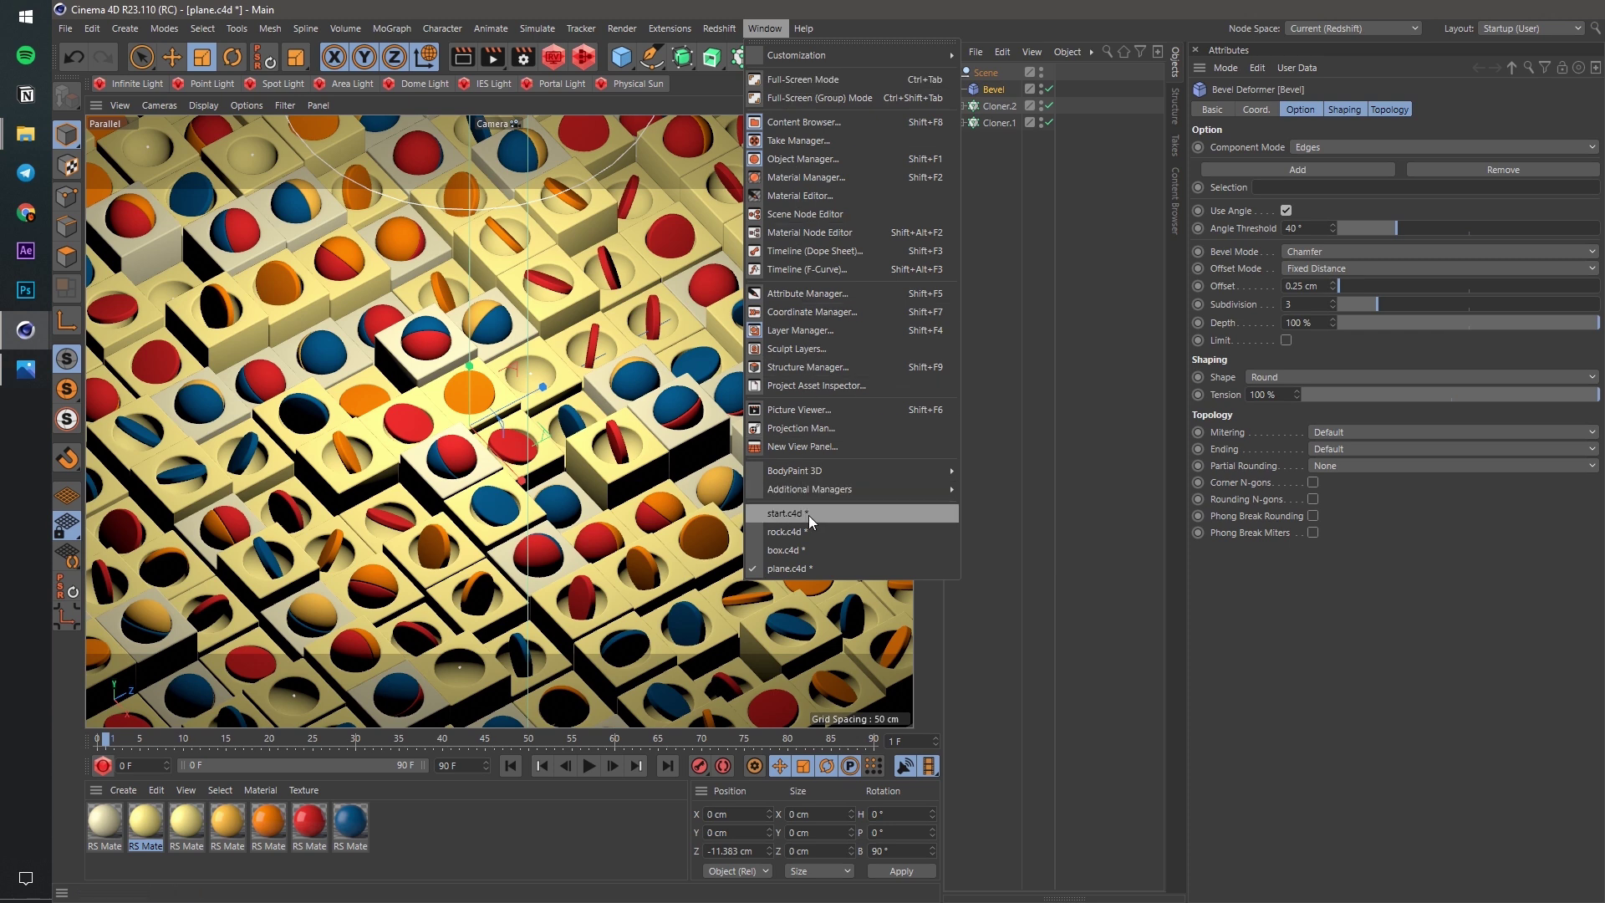
left_click(782, 552)
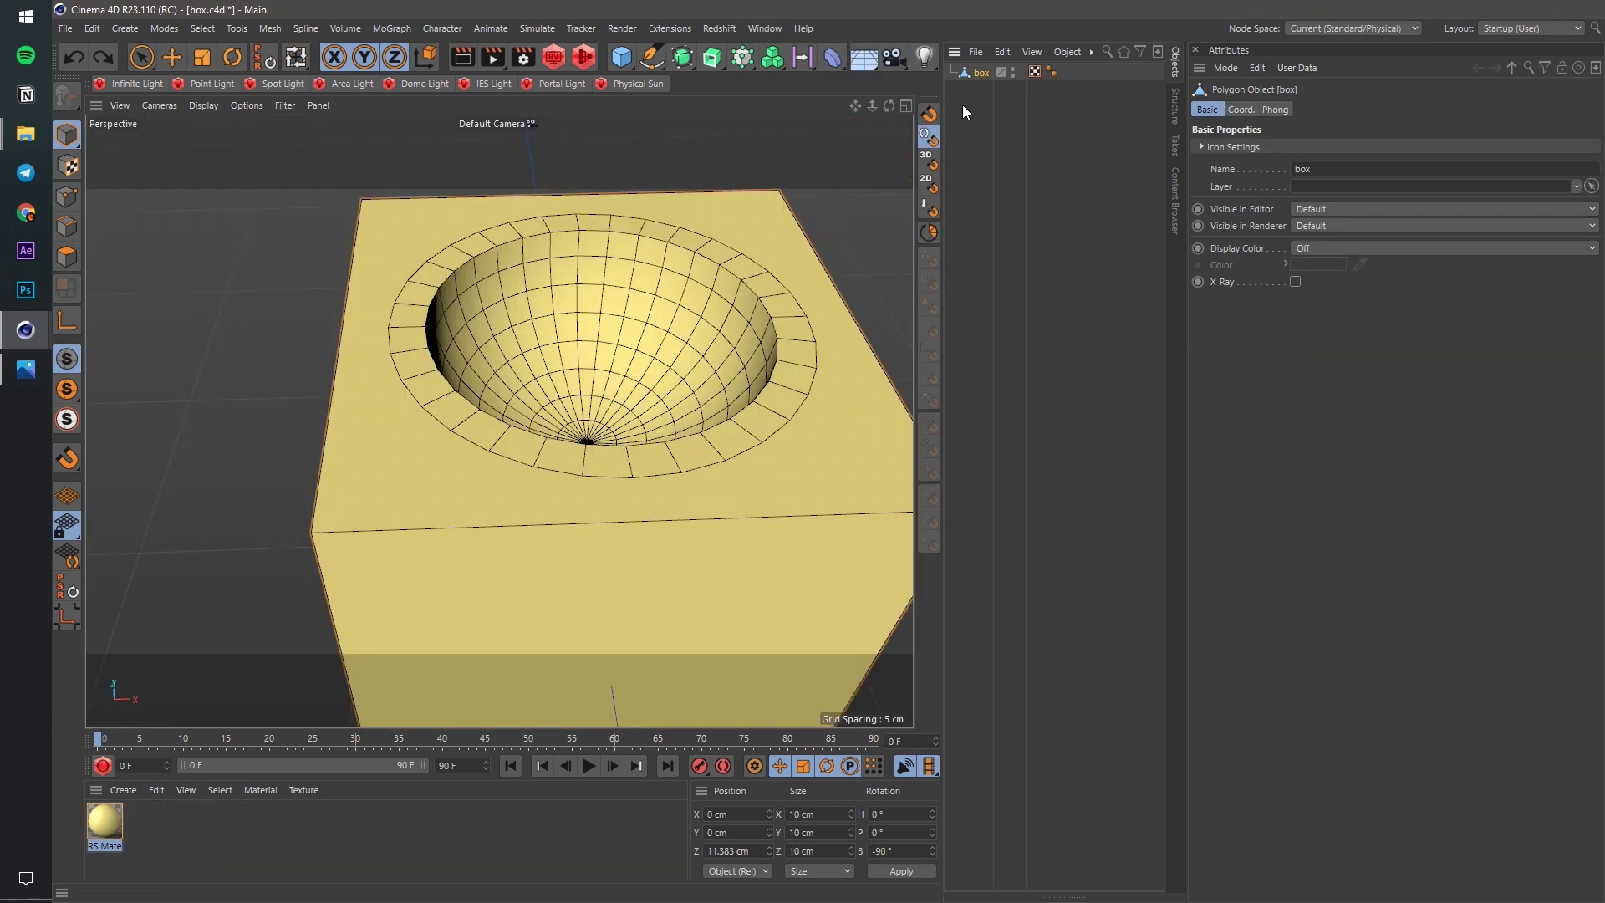
left_click(73, 221)
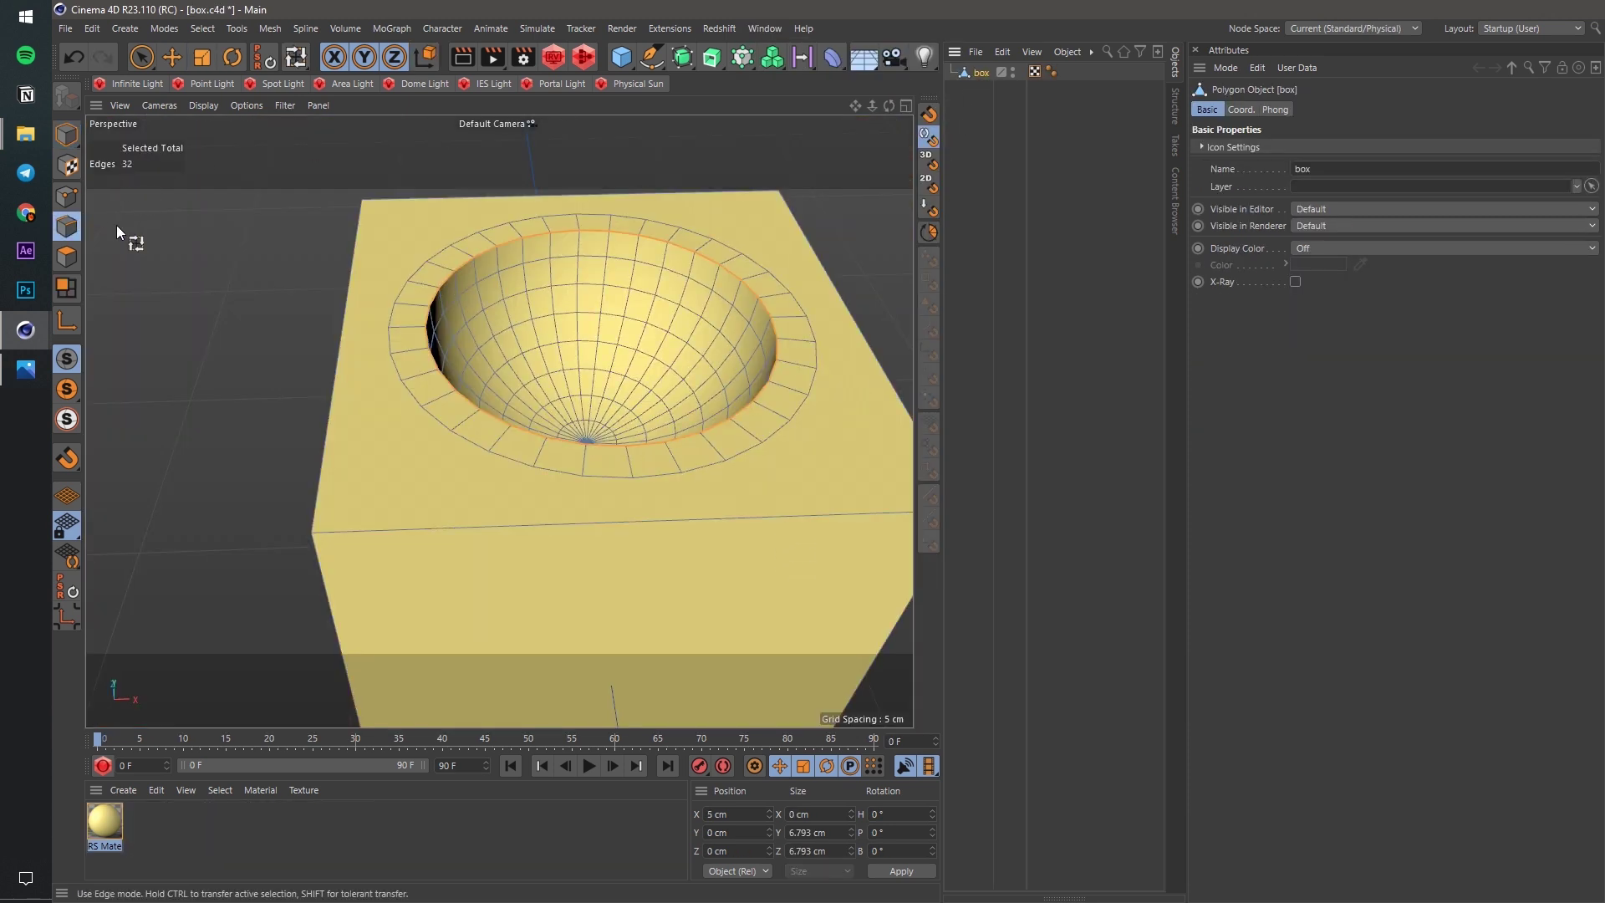
key("u")
key("l")
scroll(655, 224, "up", 4)
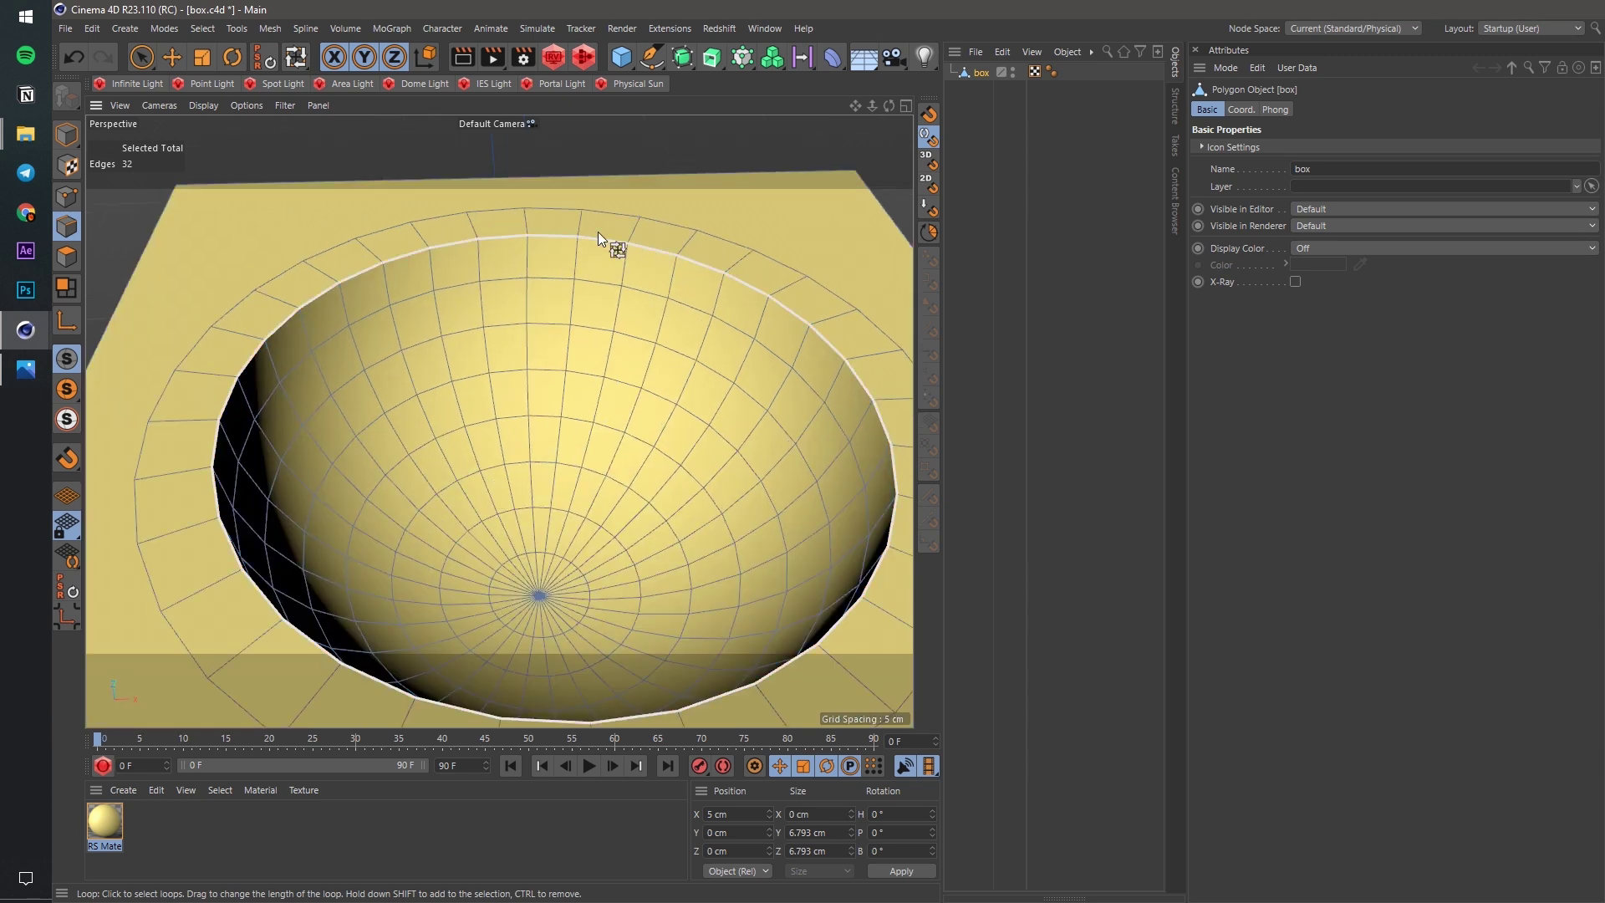
left_click(204, 28)
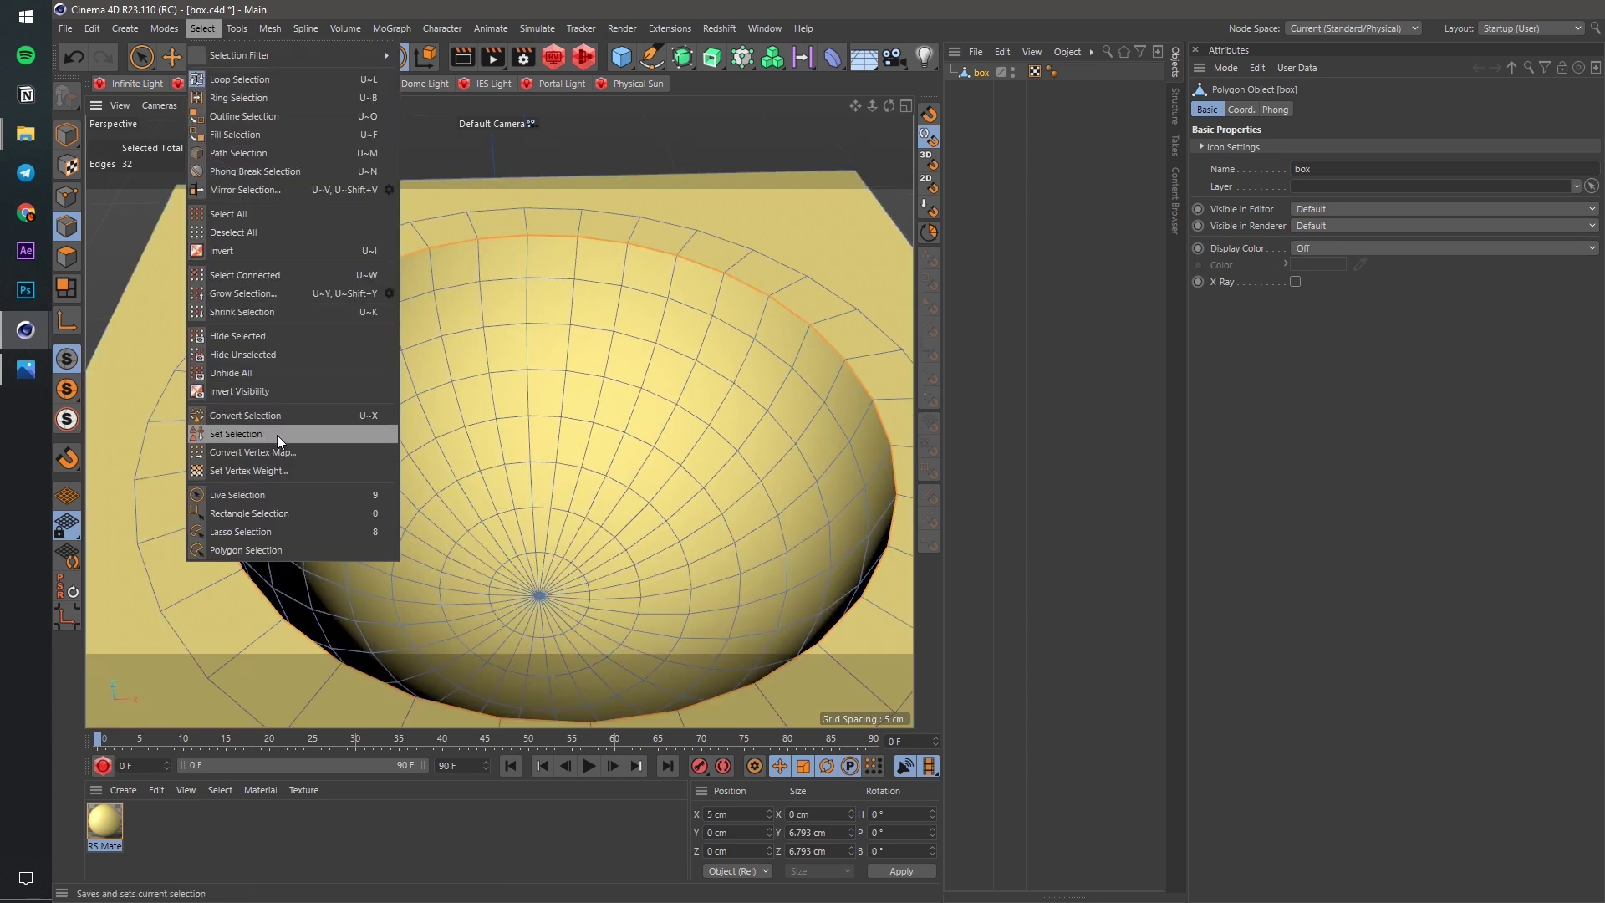
left_click(344, 433)
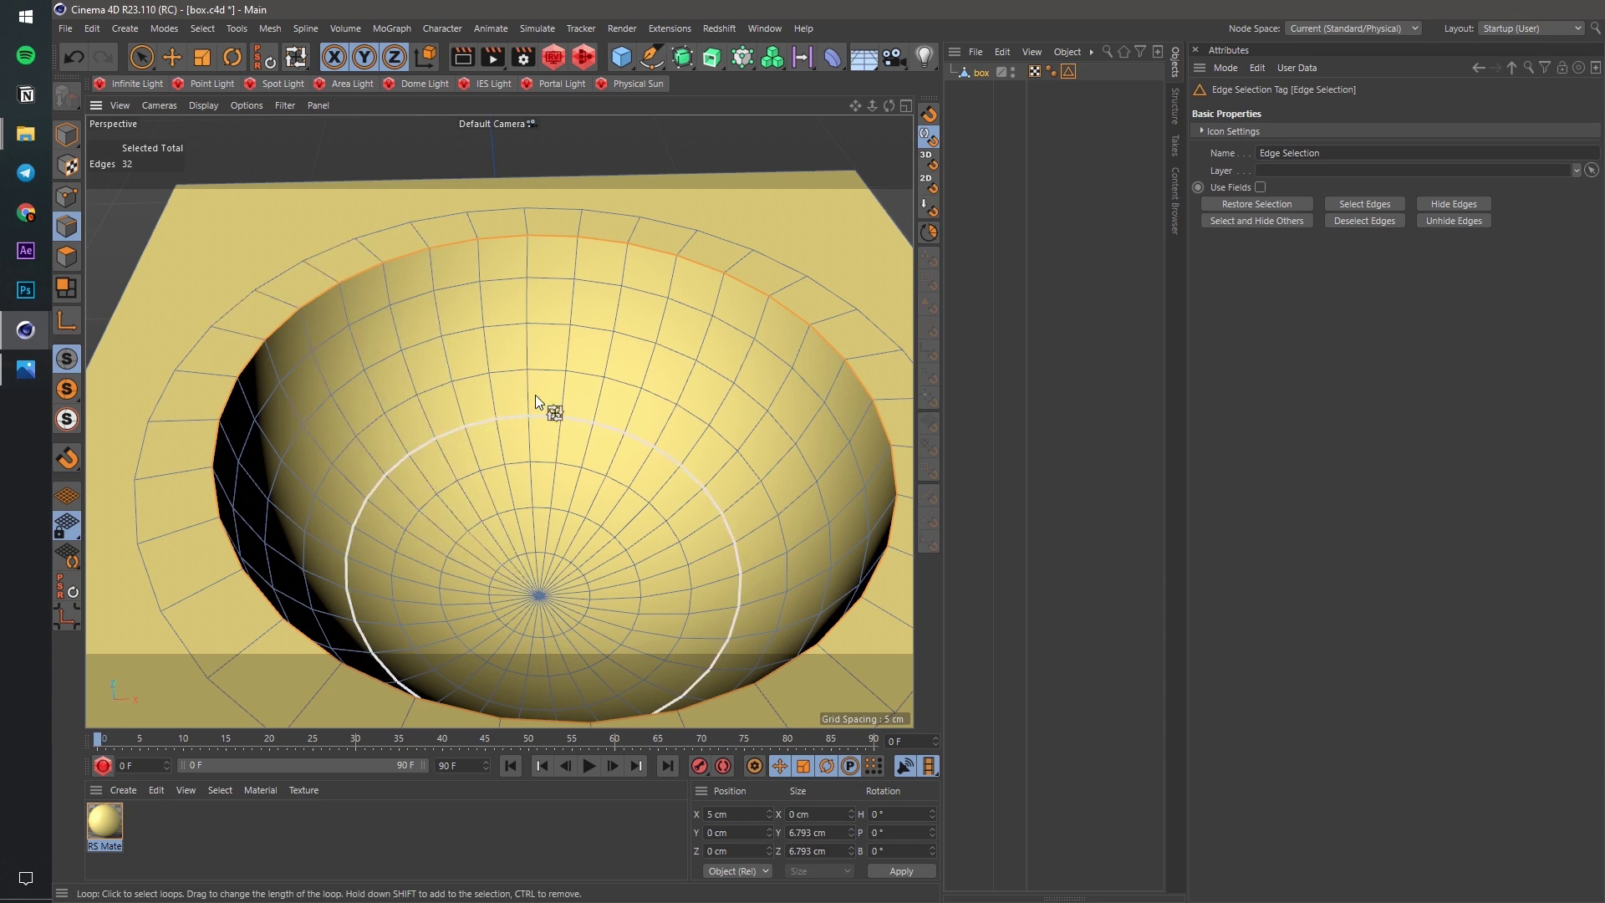
Add a Bevel deformer as a child of the box and limit it to the stored Edge Selection.
left_click(838, 53)
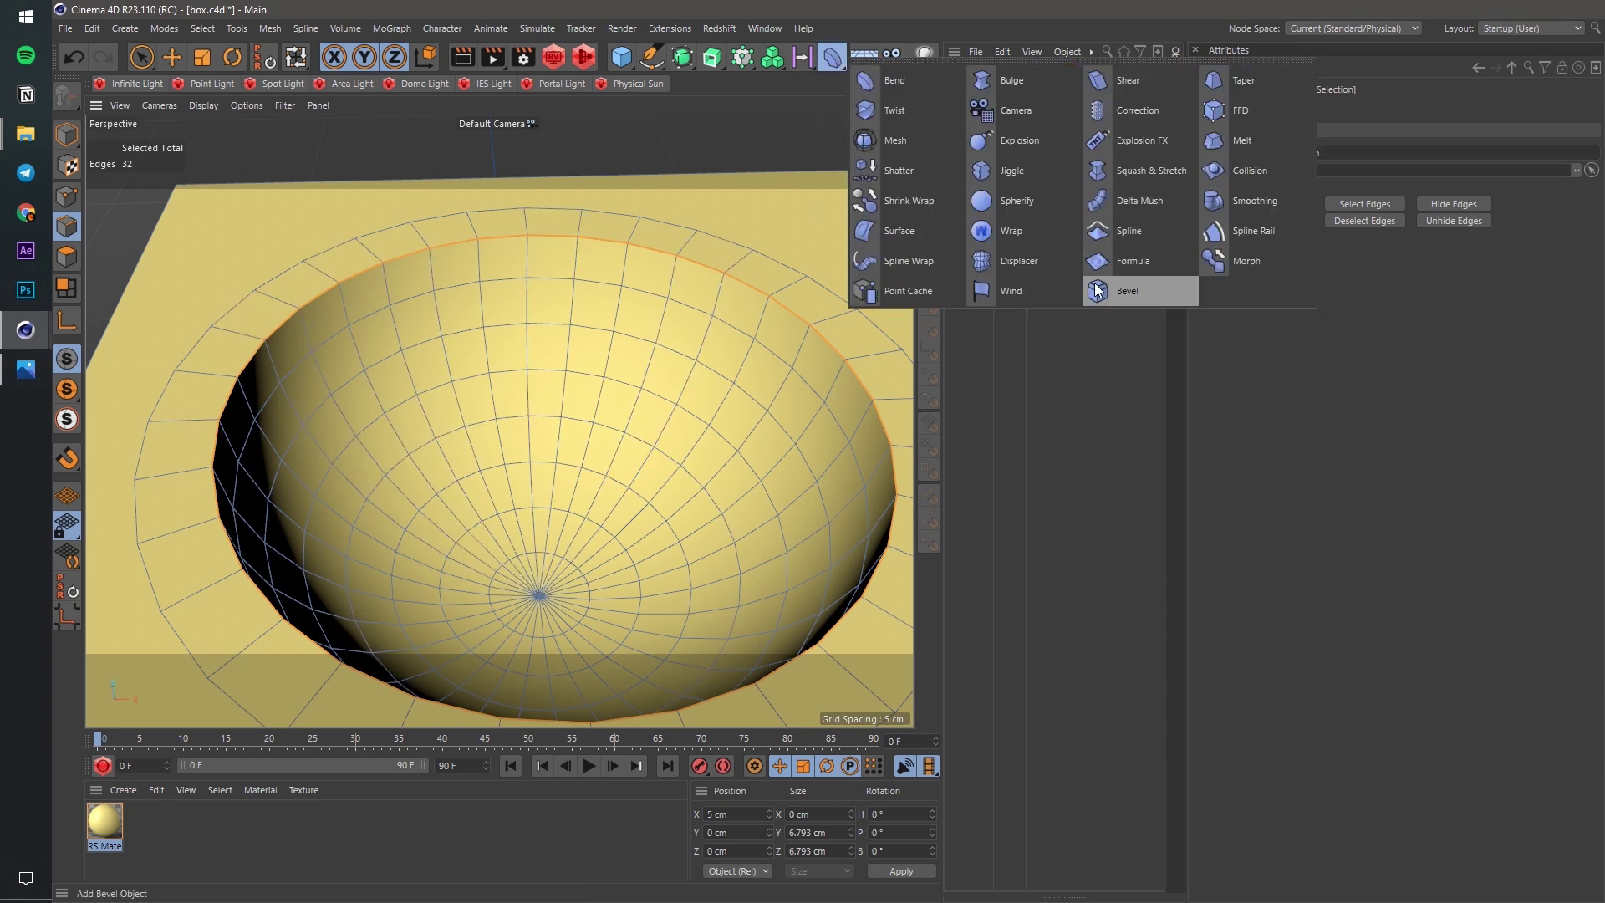
left_click(1158, 288)
left_click_drag(989, 77, 991, 87)
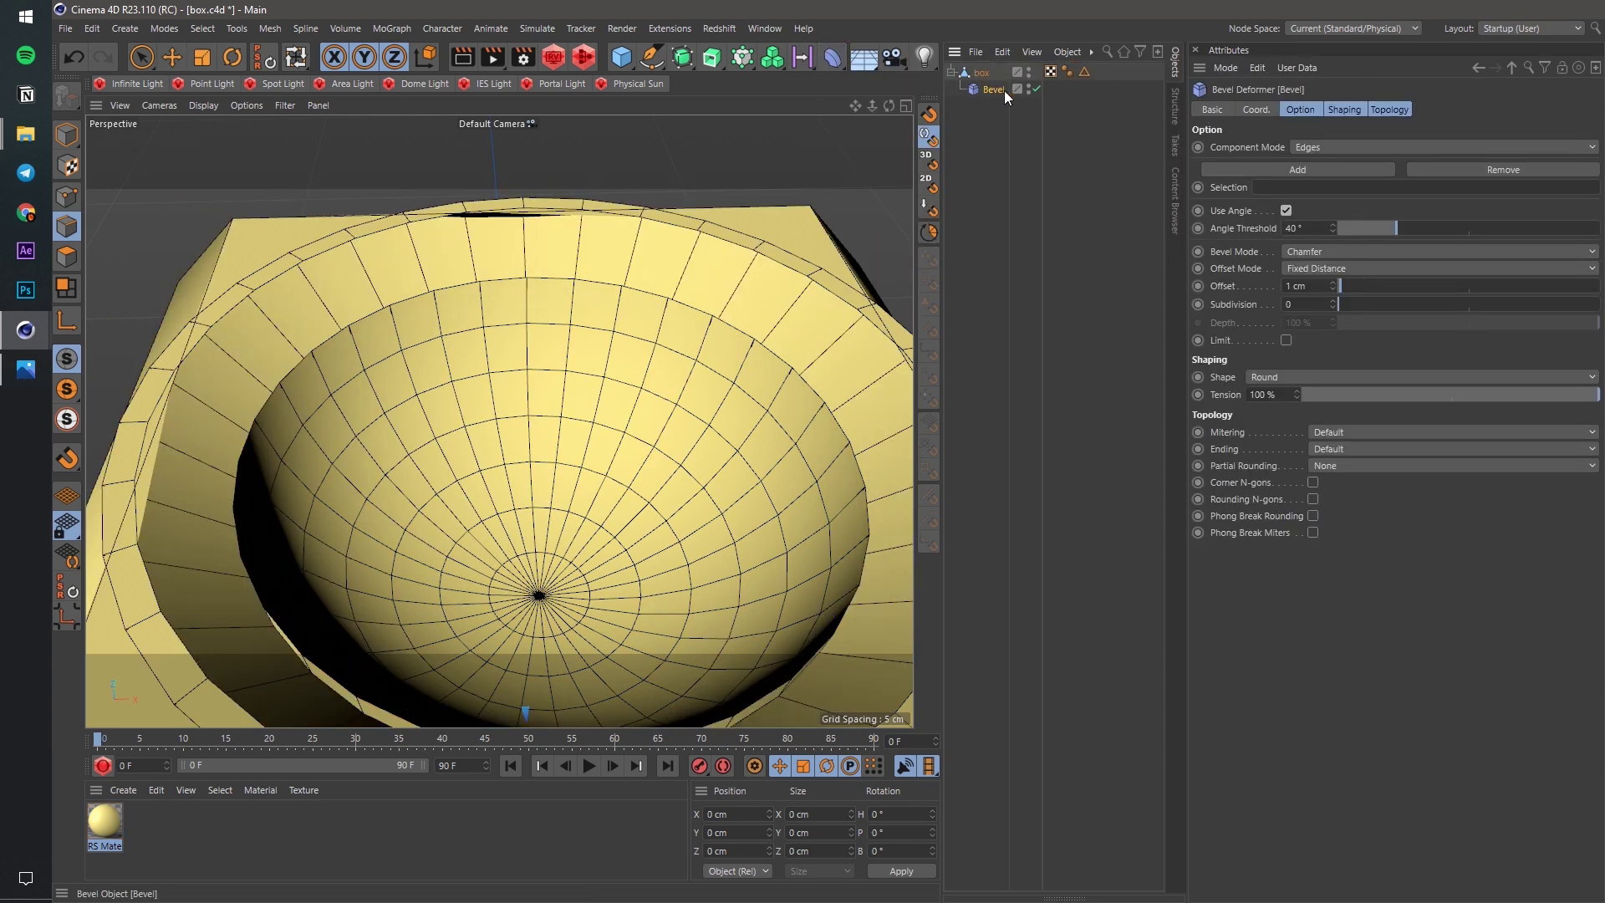
left_click_drag(1084, 72, 1249, 194)
Set the box's Bevel offset to 0.25 cm with 3 subdivisions and inspect the rounded rim.
left_click(1328, 286)
type(".2")
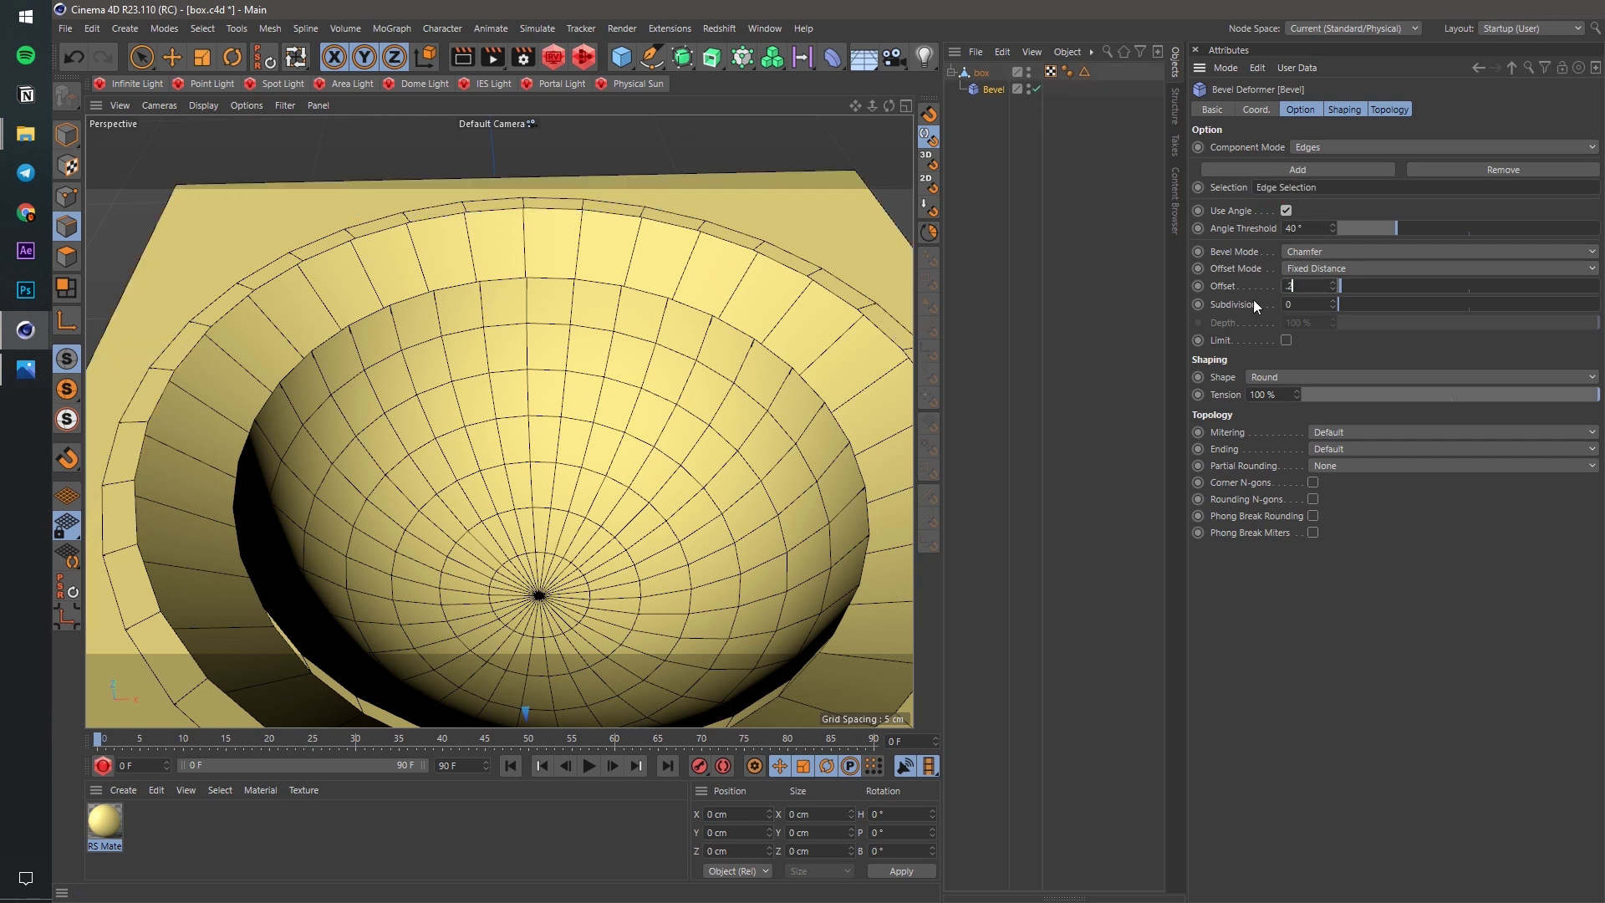
type("5")
key("Tab")
type("3")
key("Return")
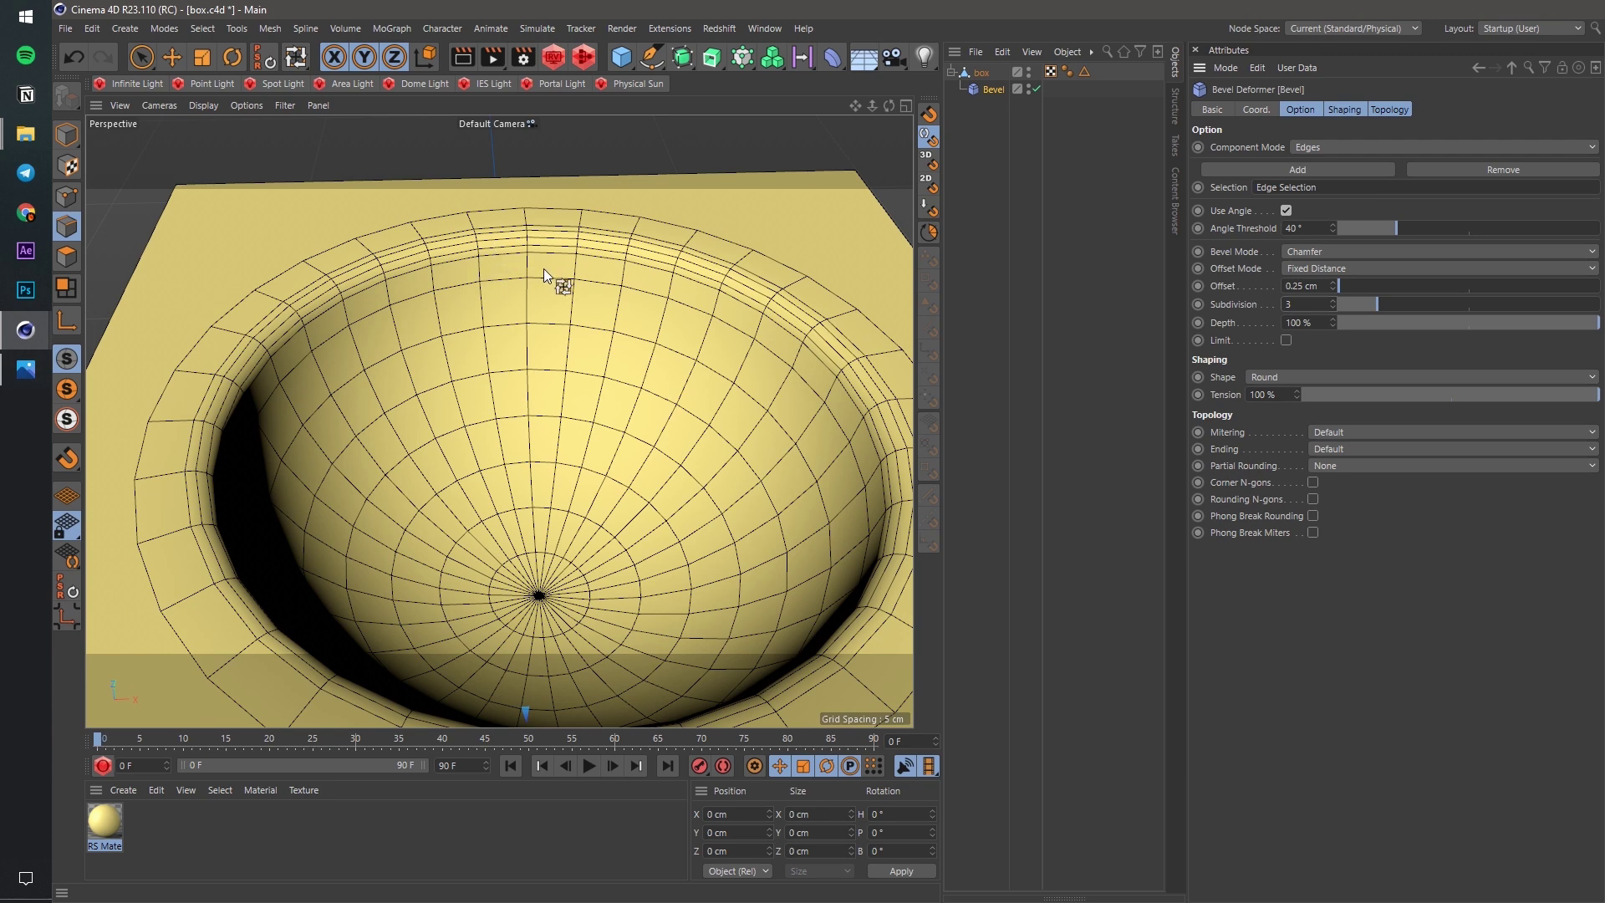
scroll(544, 267, "down", 10)
left_click_drag(530, 309, 540, 379, "alt")
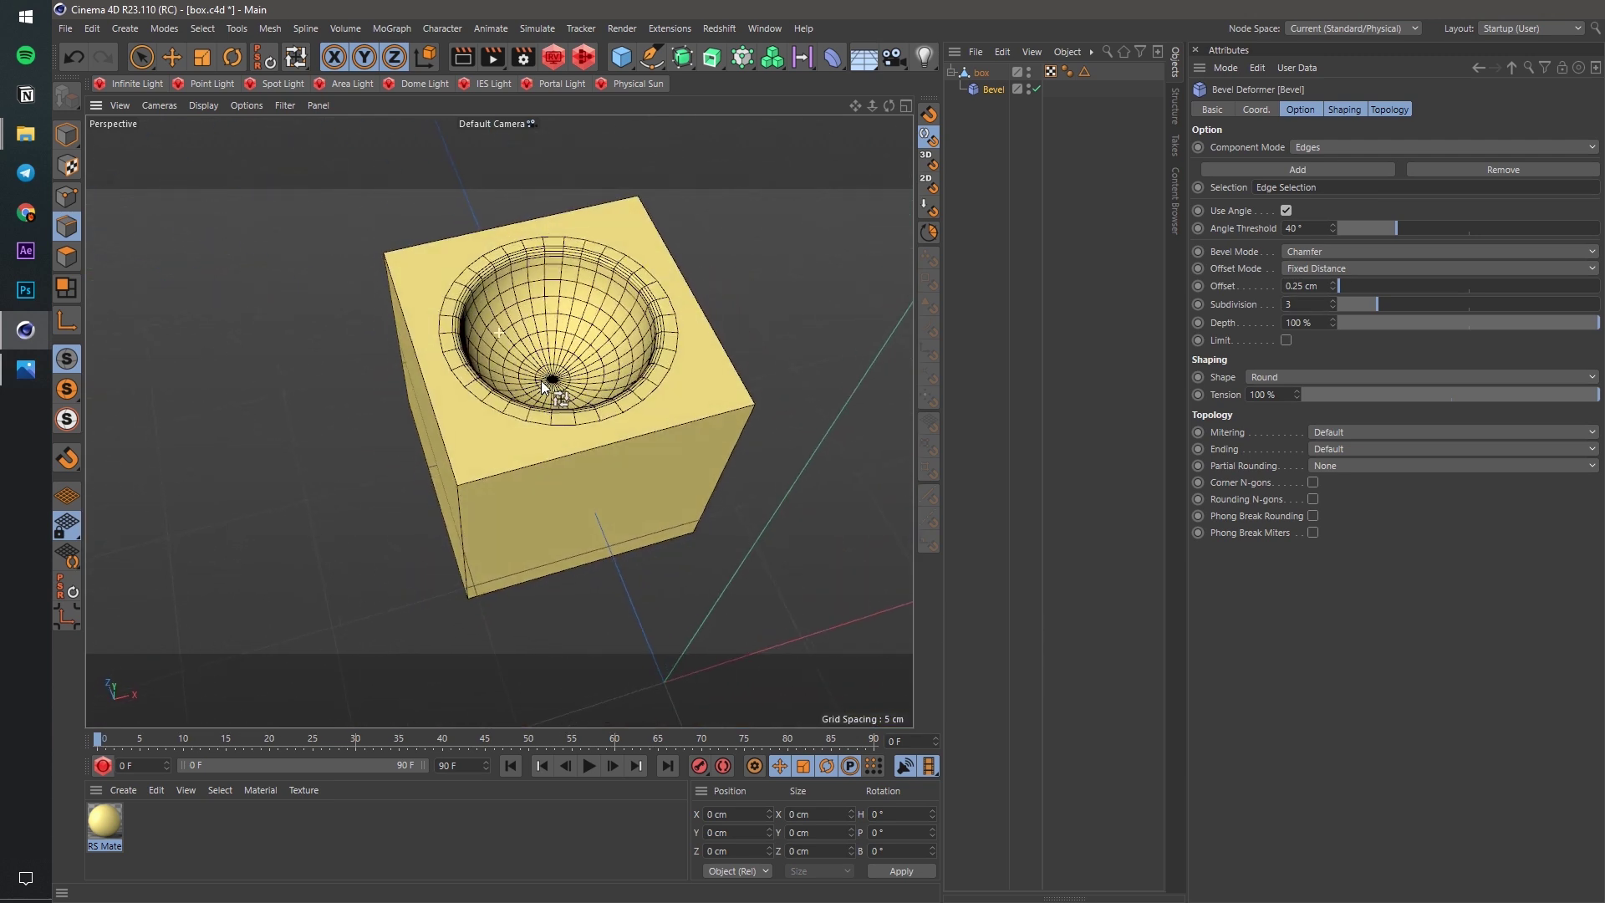
key("u")
key("l")
In rock.c4d, toggle the rocks' Bevel deformer to check its effect, and delete the deformer.
left_click(765, 29)
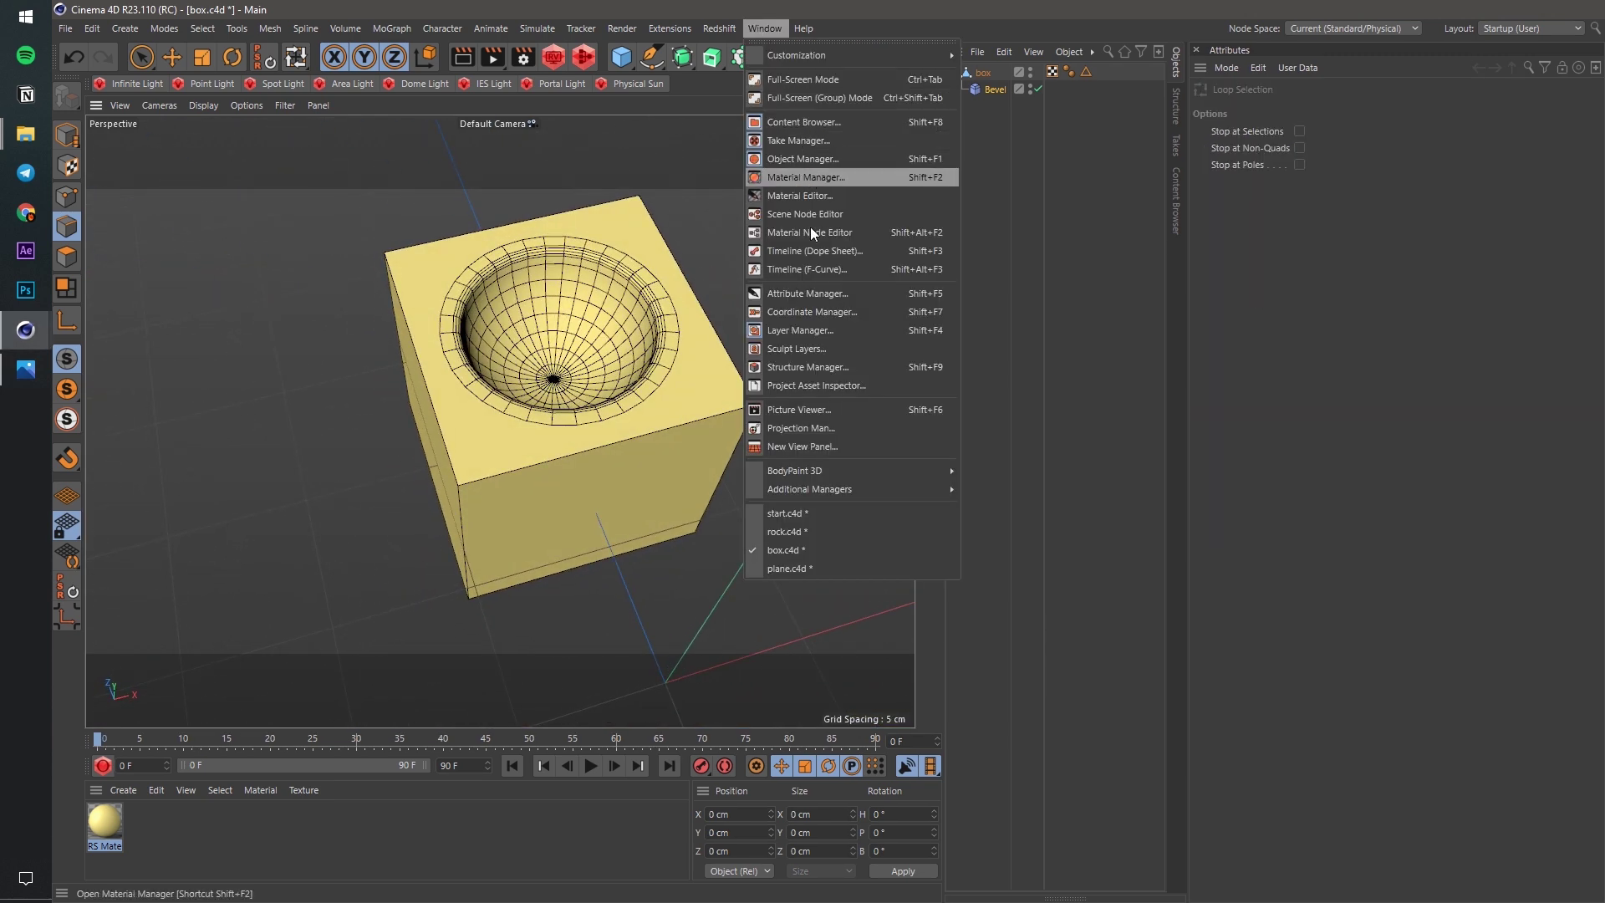
left_click(796, 531)
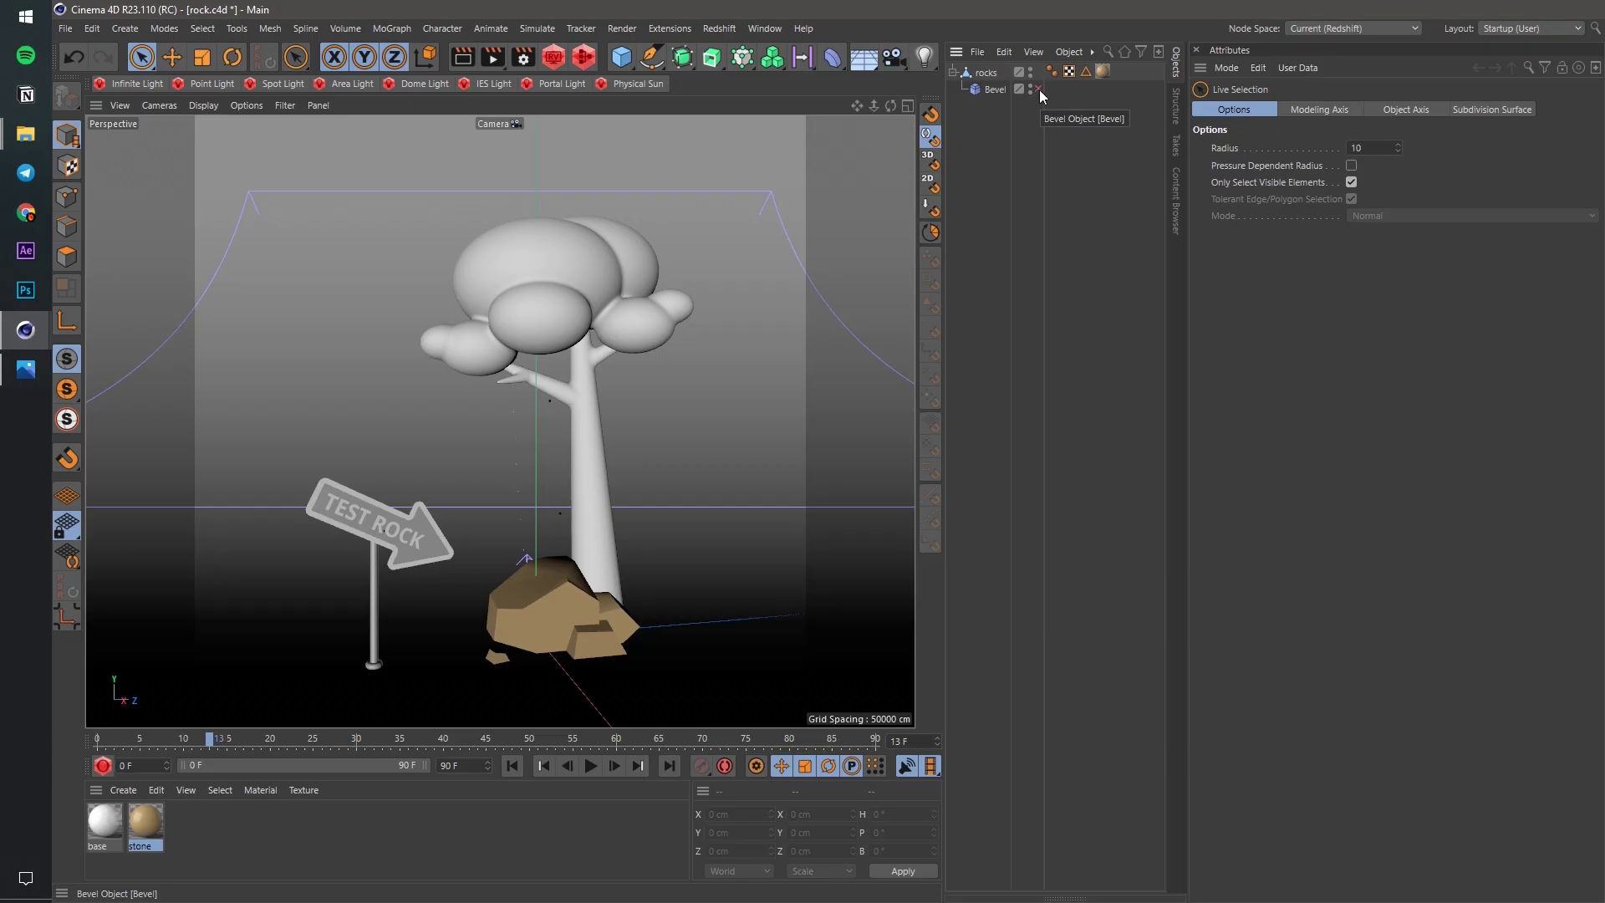
left_click(1040, 89)
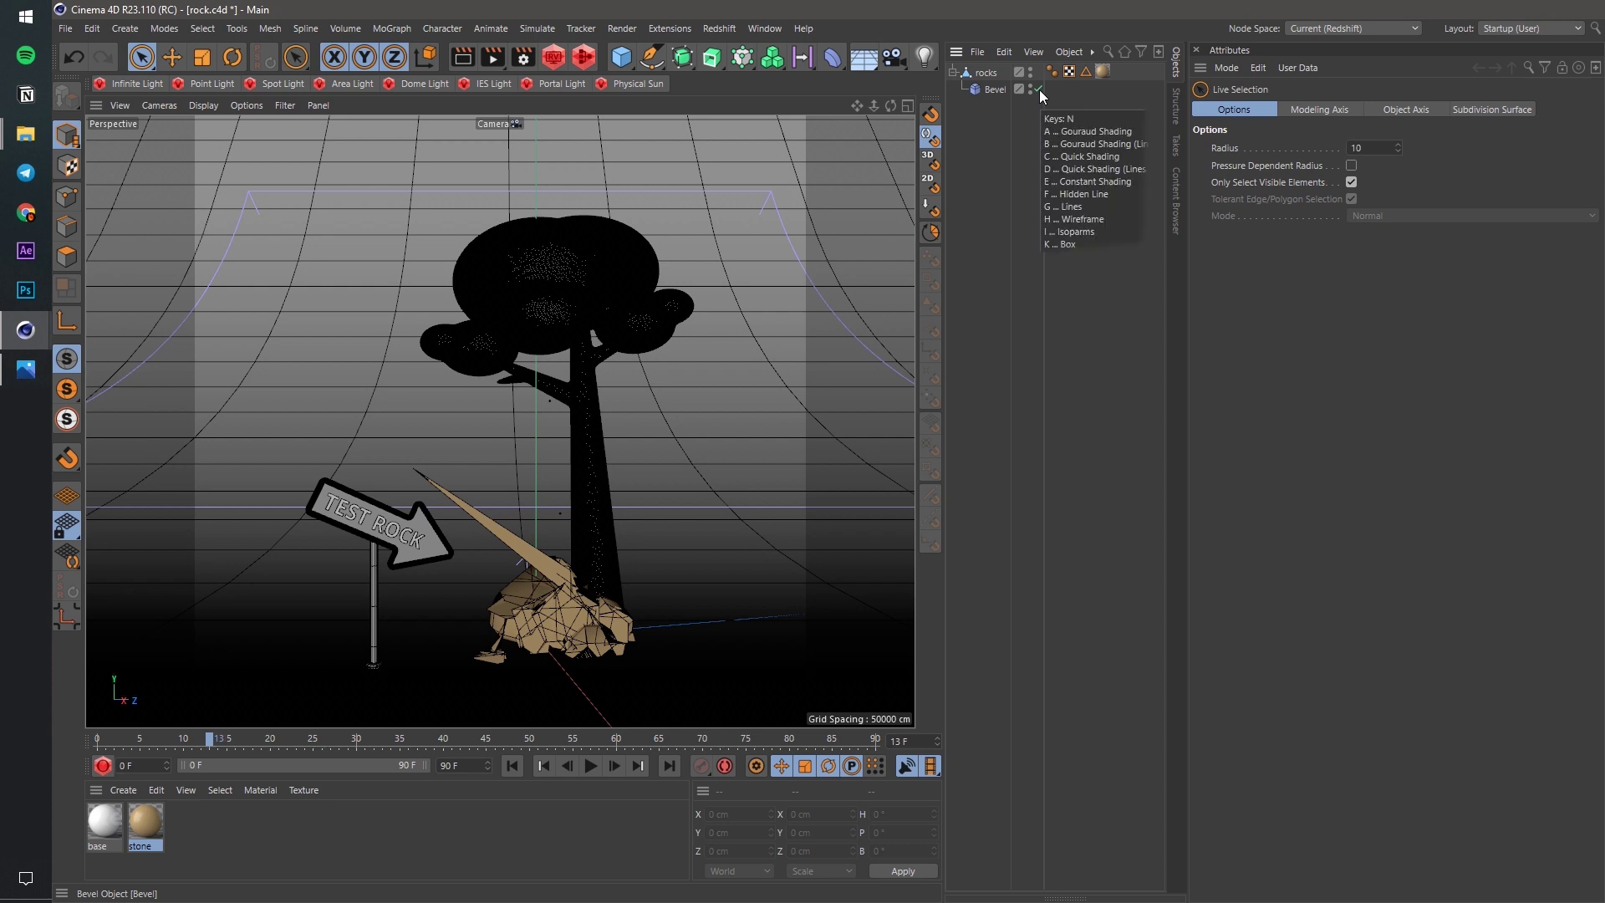
left_click(1040, 89)
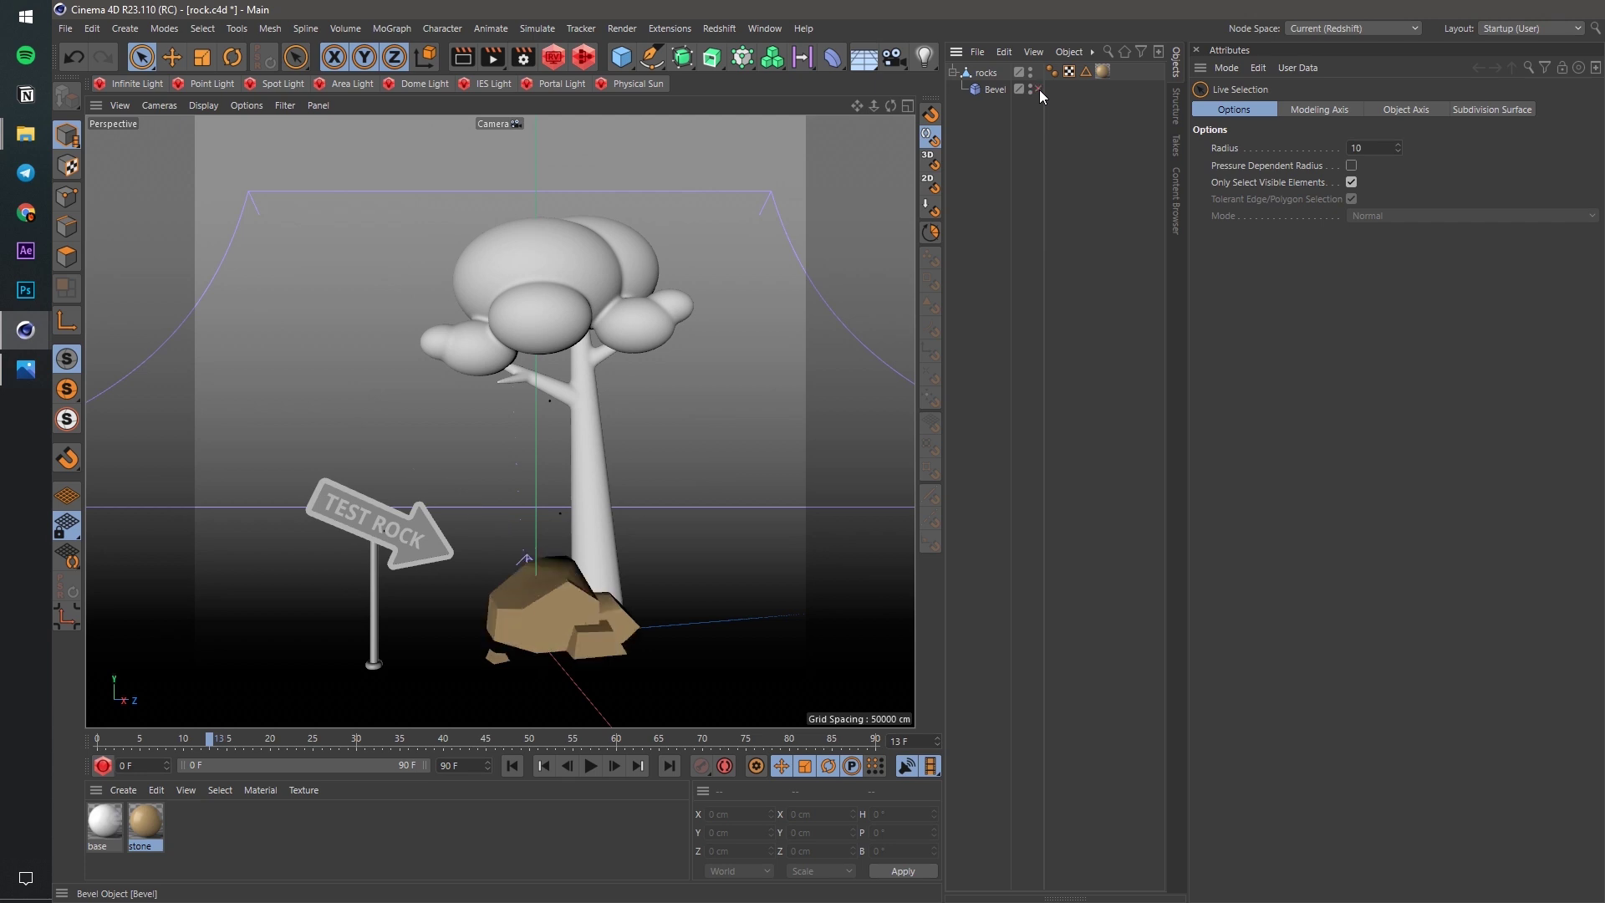
left_click(1001, 91)
key("Delete")
Render the scene in the Redshift RenderView and restrict rendering to a region around the rocks.
left_click(558, 60)
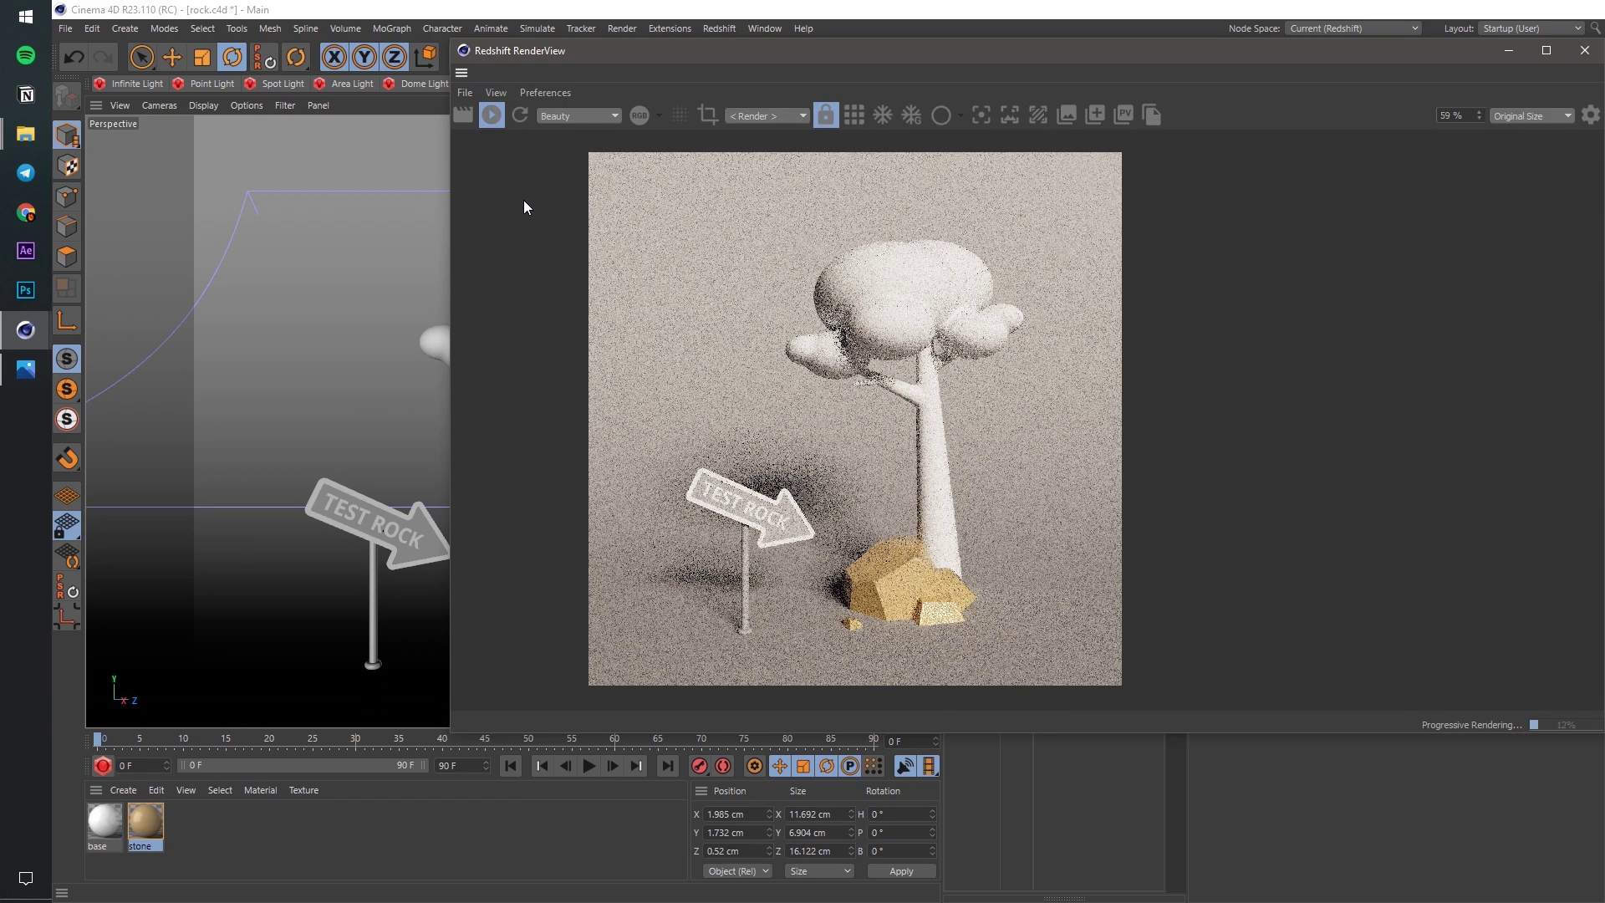
scroll(924, 629, "up", 5)
left_click(708, 115)
scroll(1016, 413, "down", 2)
scroll(1017, 364, "up", 1)
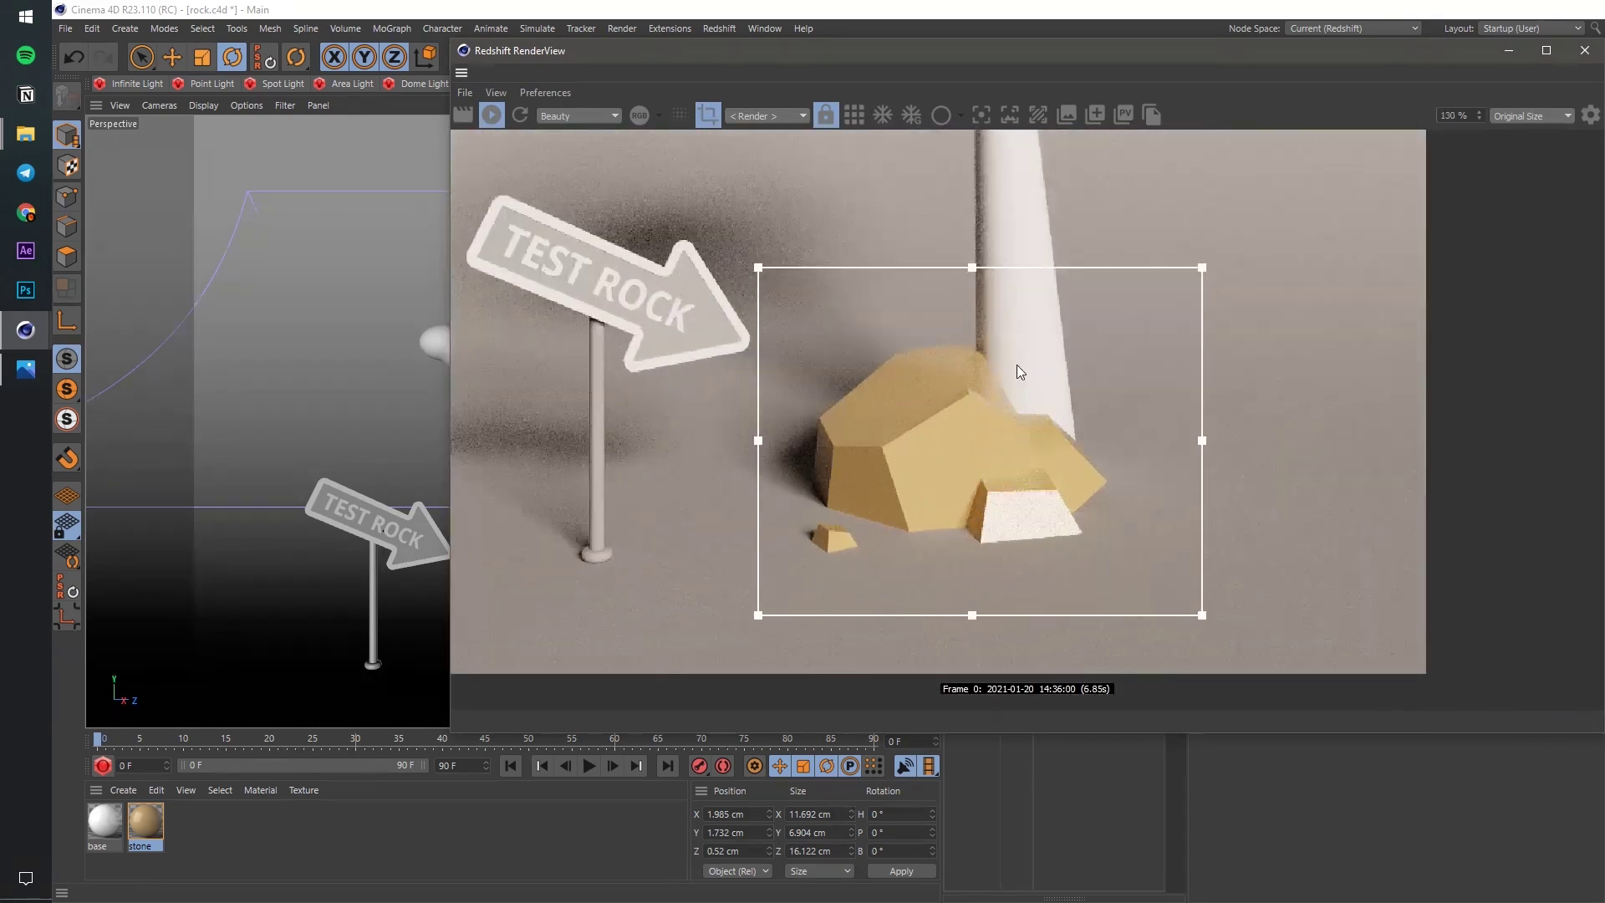
Add a Round Corners node to the stone material's shader graph.
double_click(140, 823)
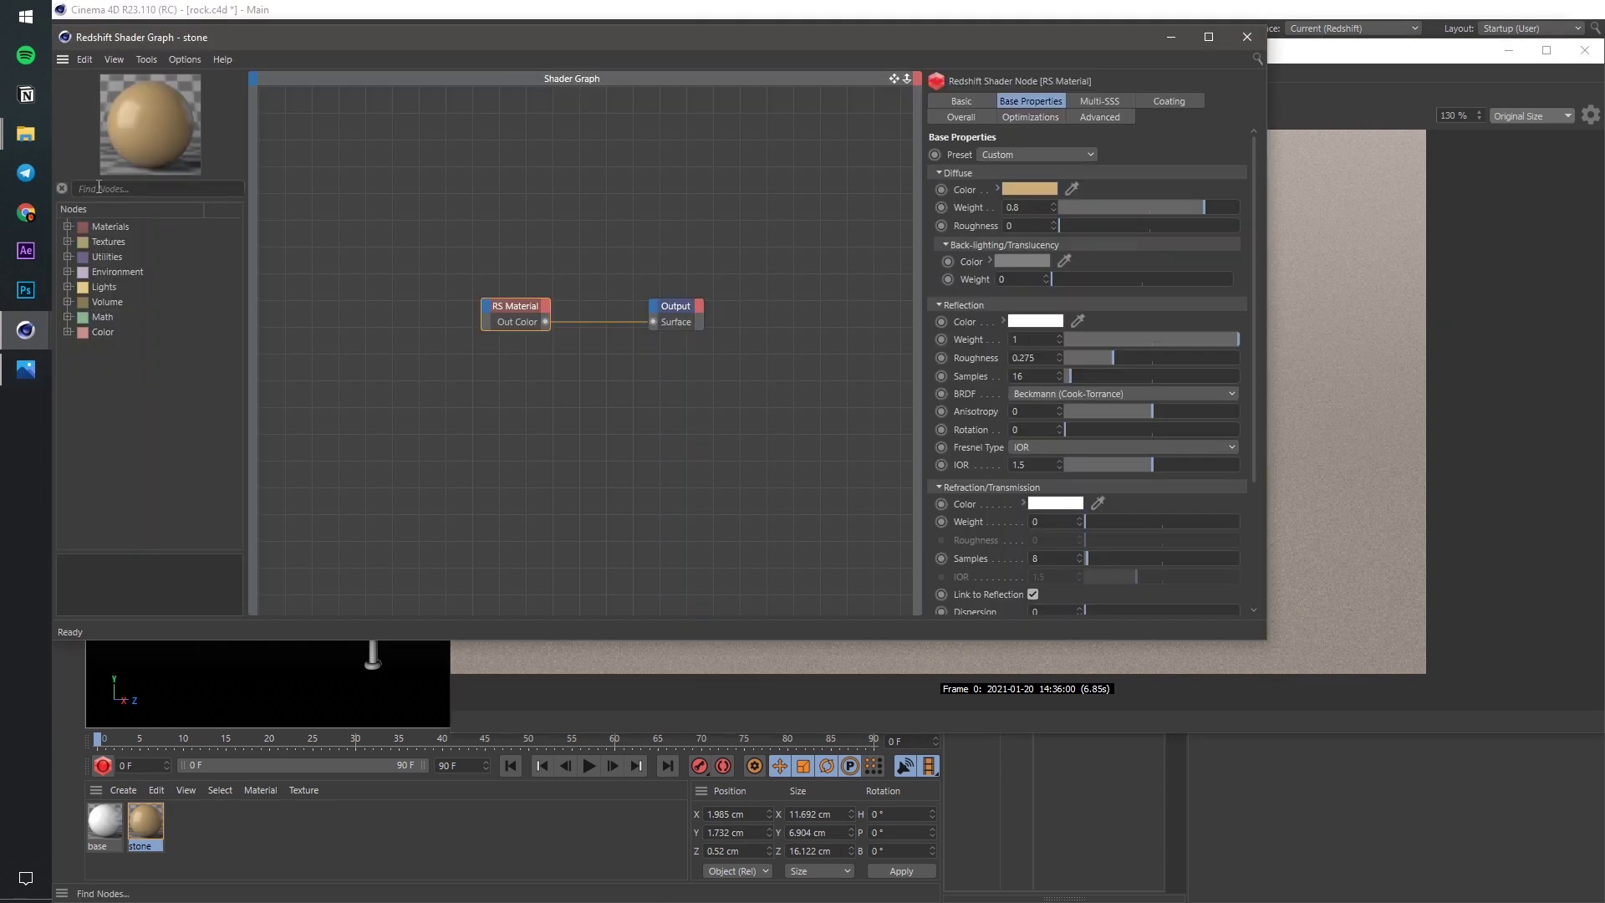
type("ro")
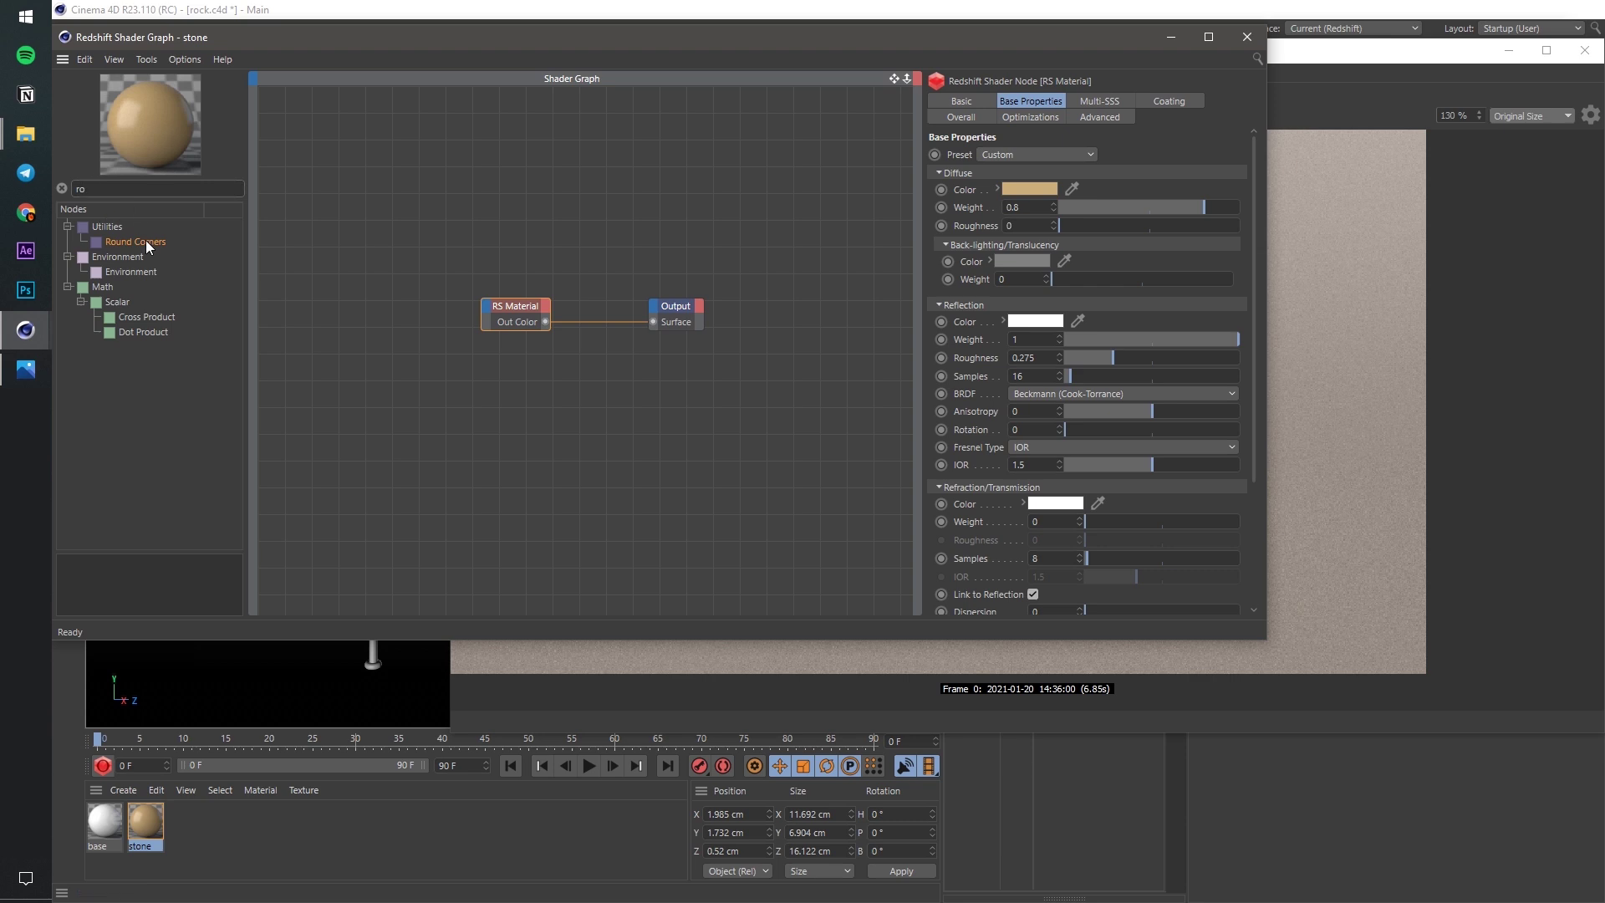
left_click_drag(138, 242, 372, 321)
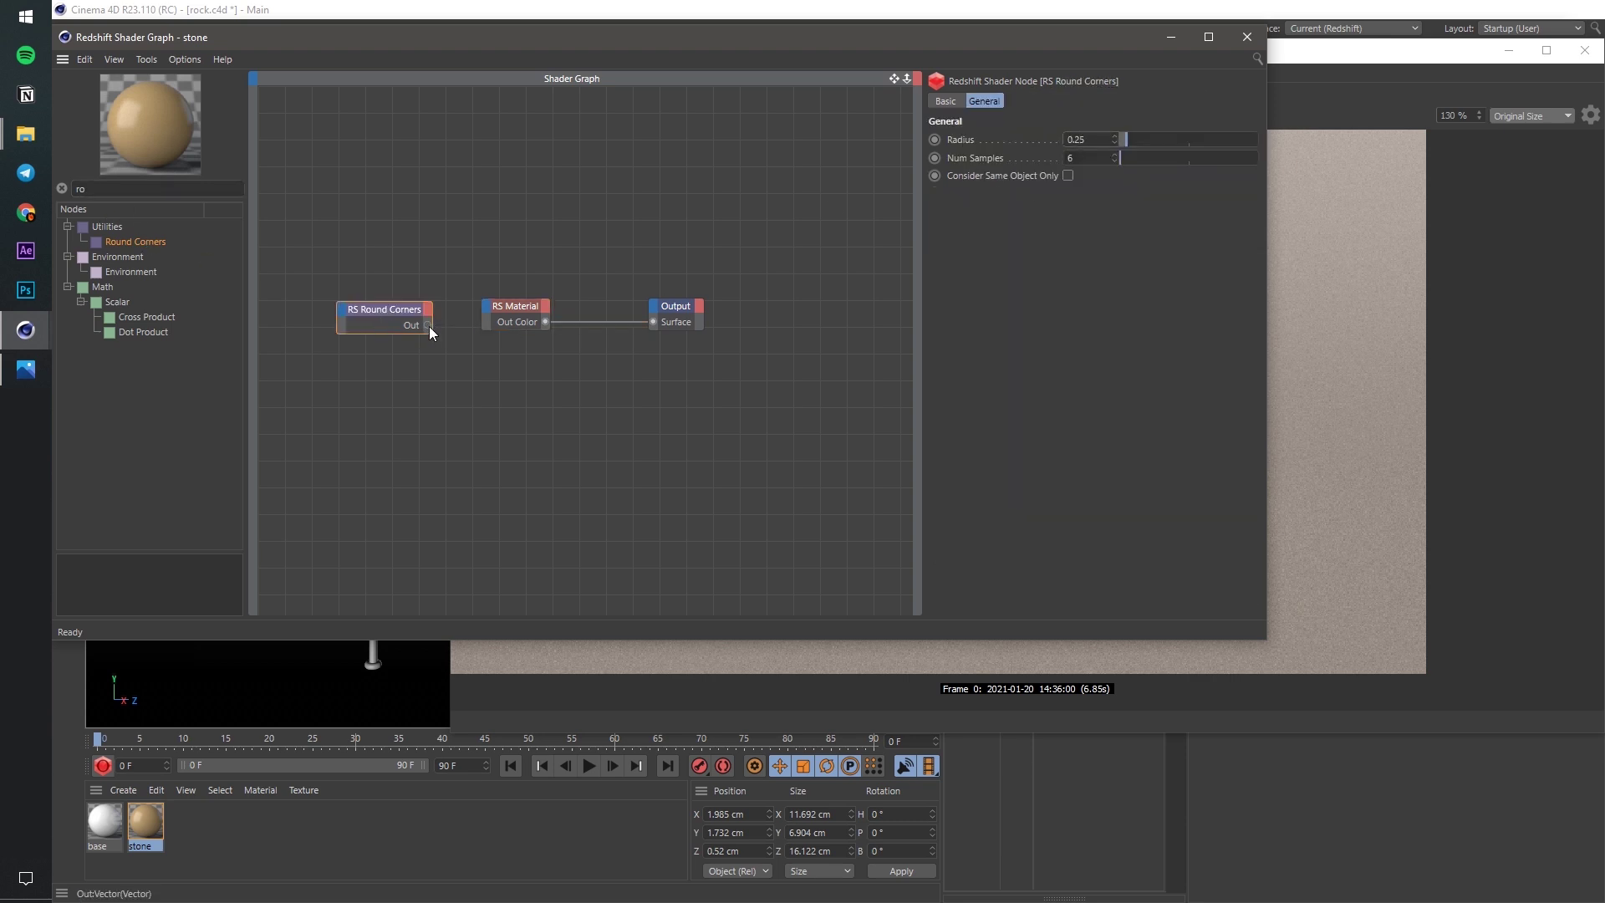
Connect the Round Corners output to the RS Material's Bump Input under Overall.
left_click_drag(428, 325, 485, 303)
mouse_move(597, 322)
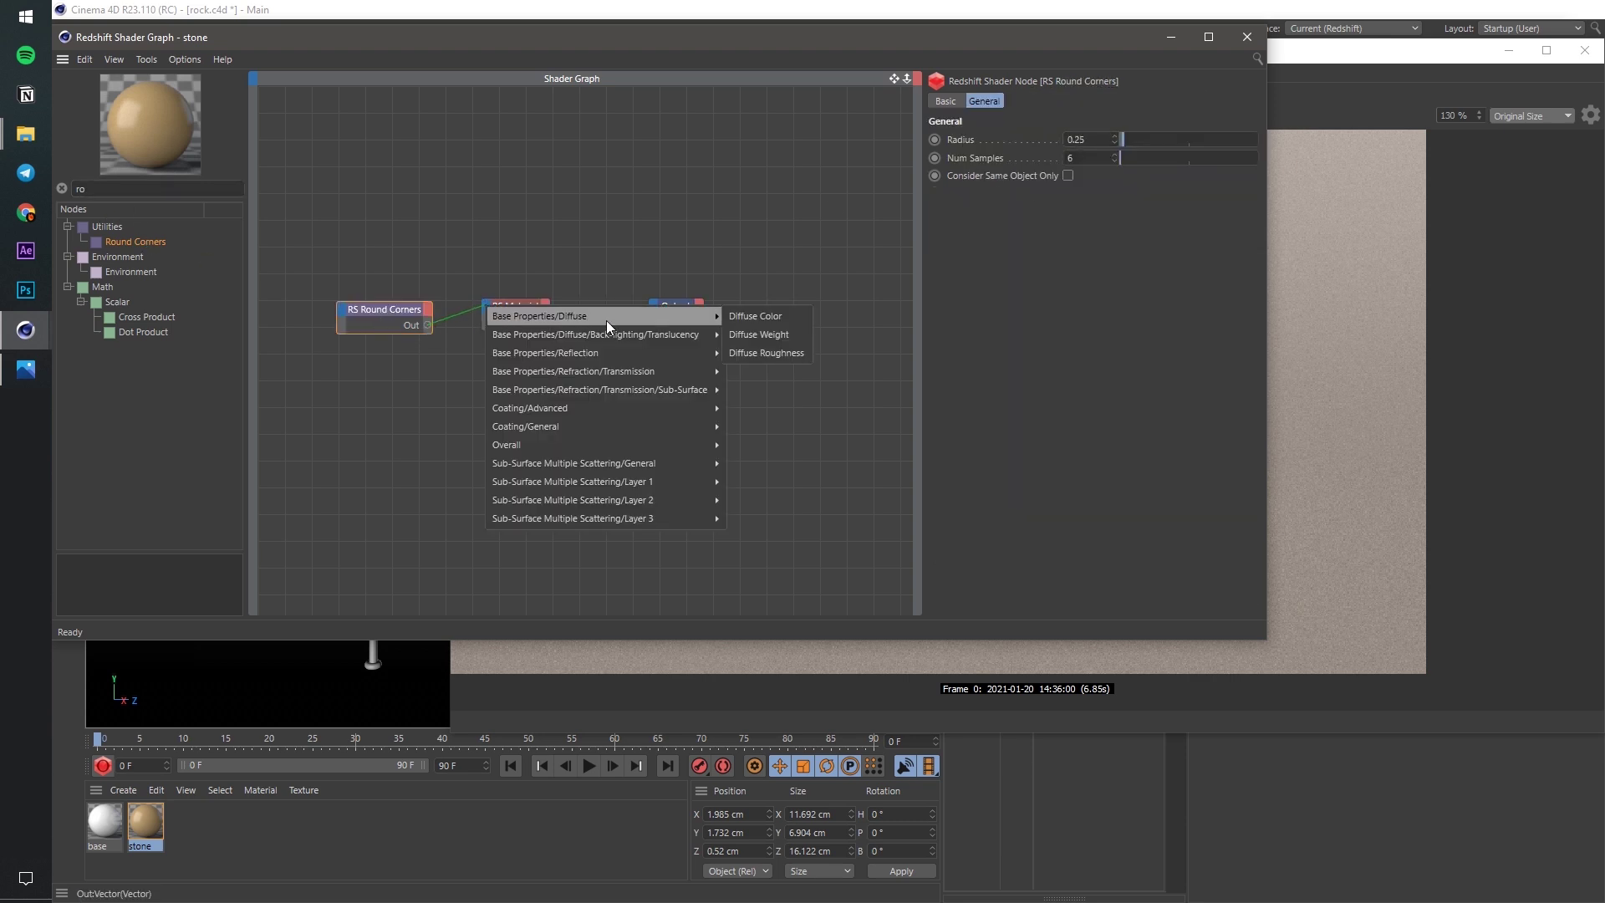
mouse_move(669, 445)
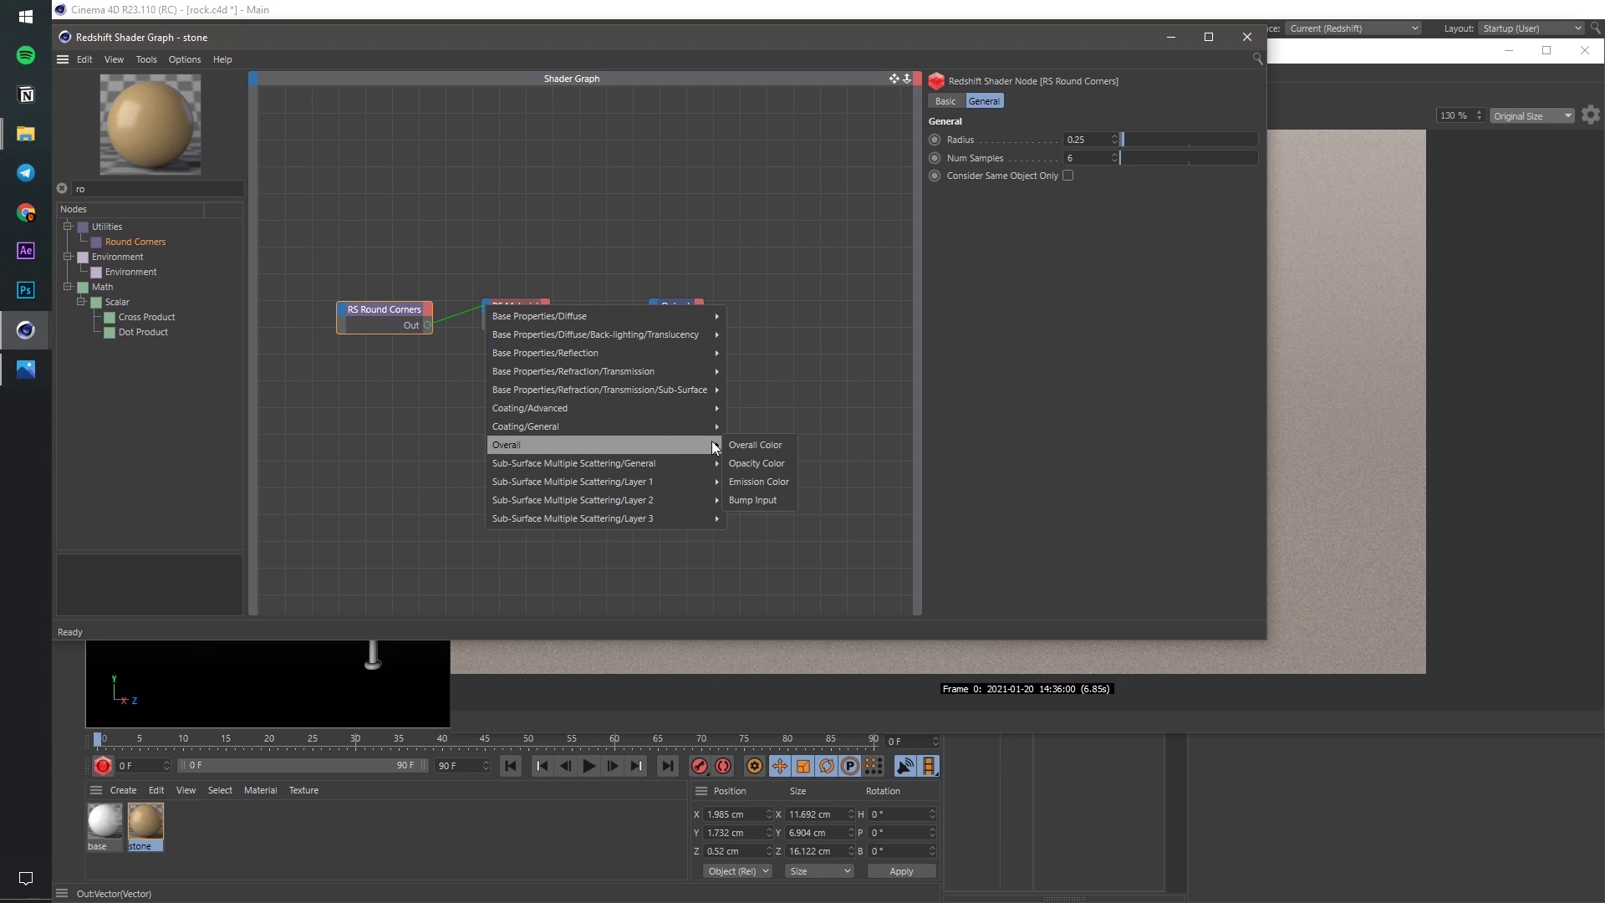
left_click(781, 500)
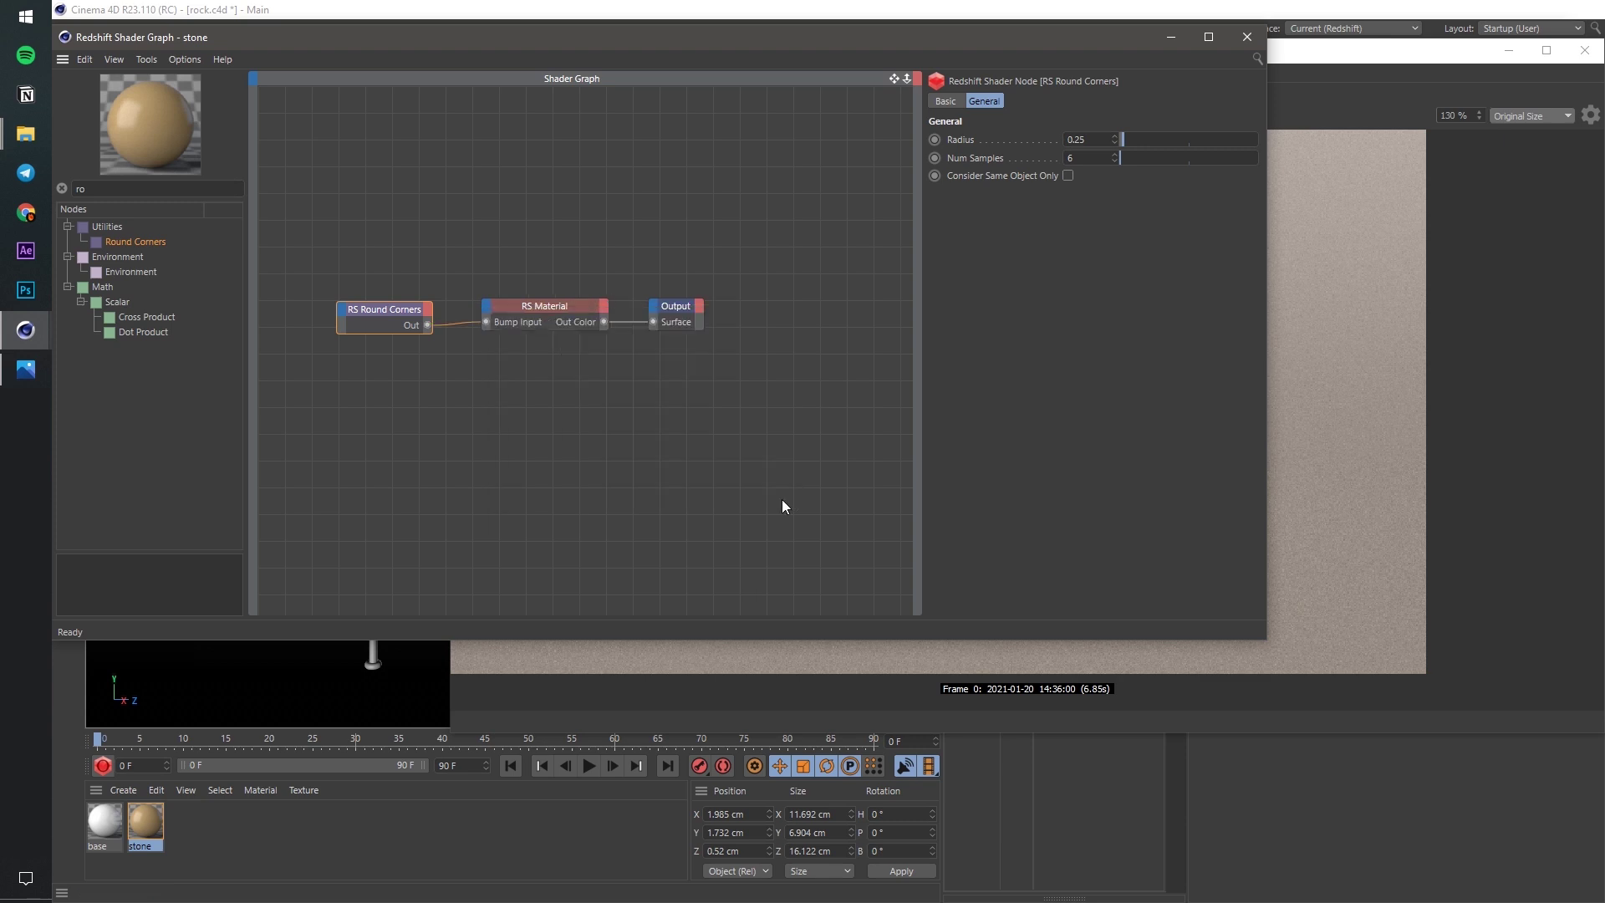
Render the rock region again, also in bucket mode, to check the rounded edges.
left_click(1170, 37)
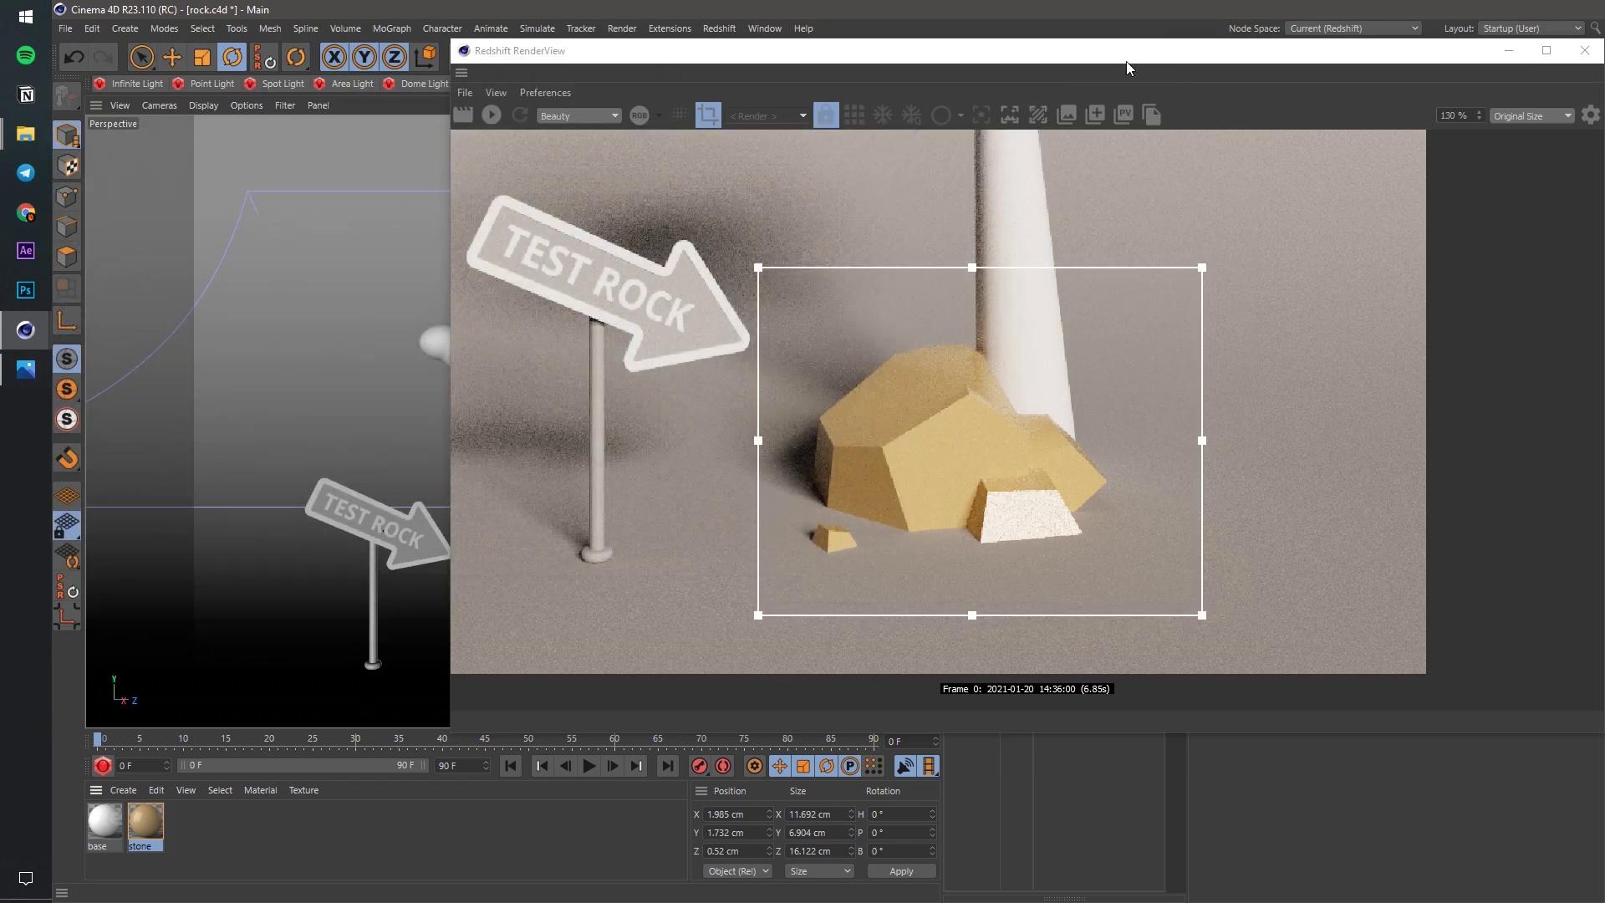
left_click(489, 114)
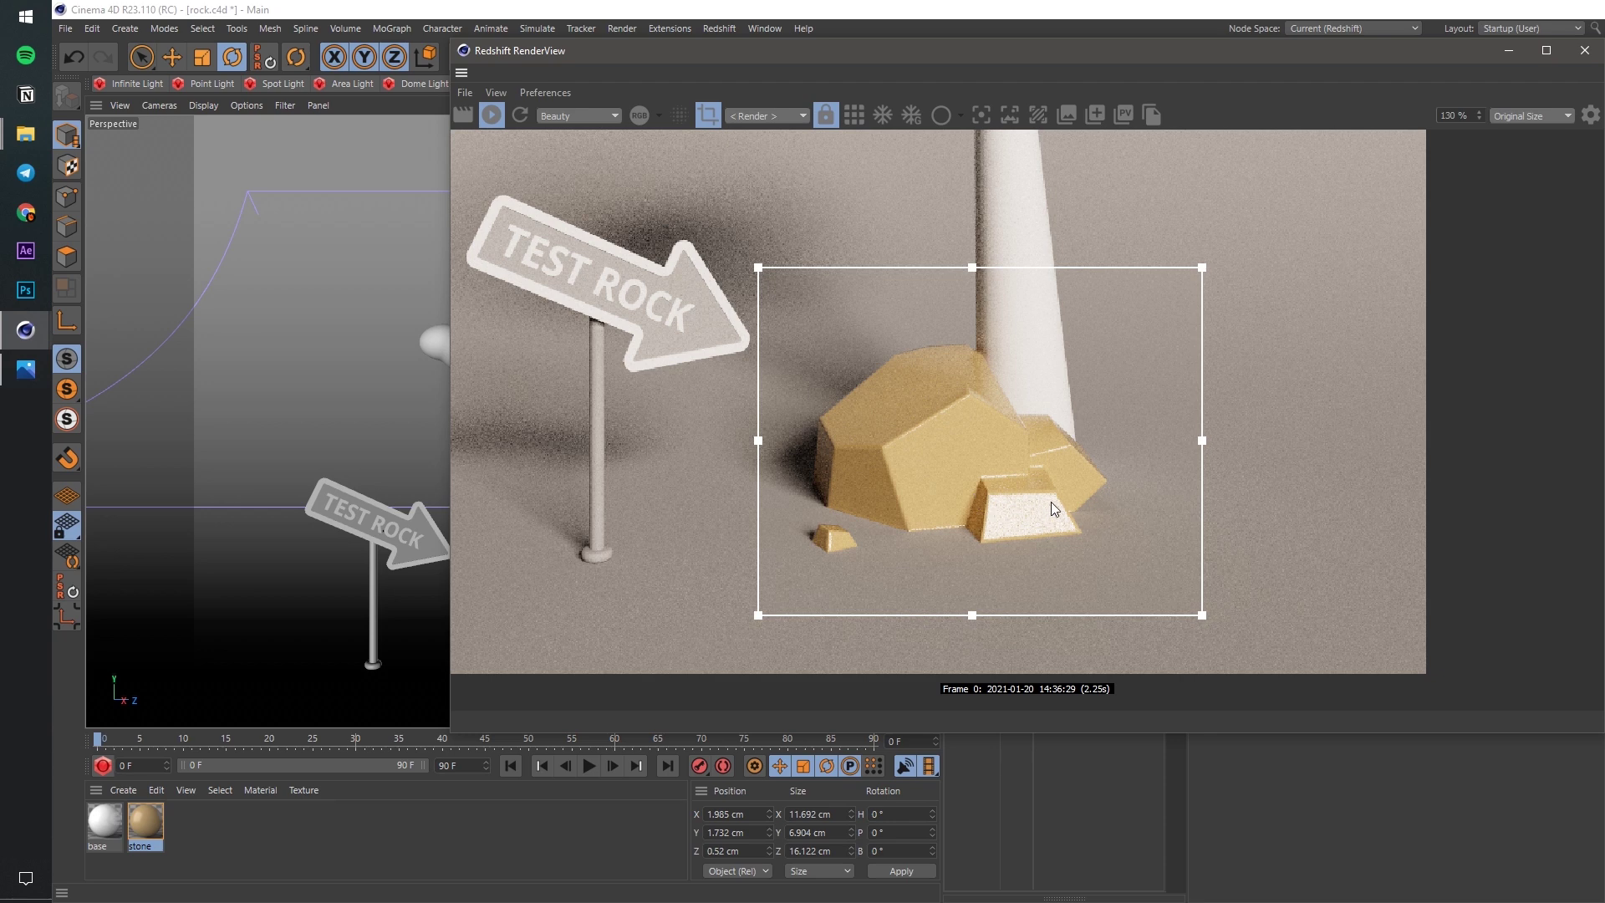
left_click(854, 114)
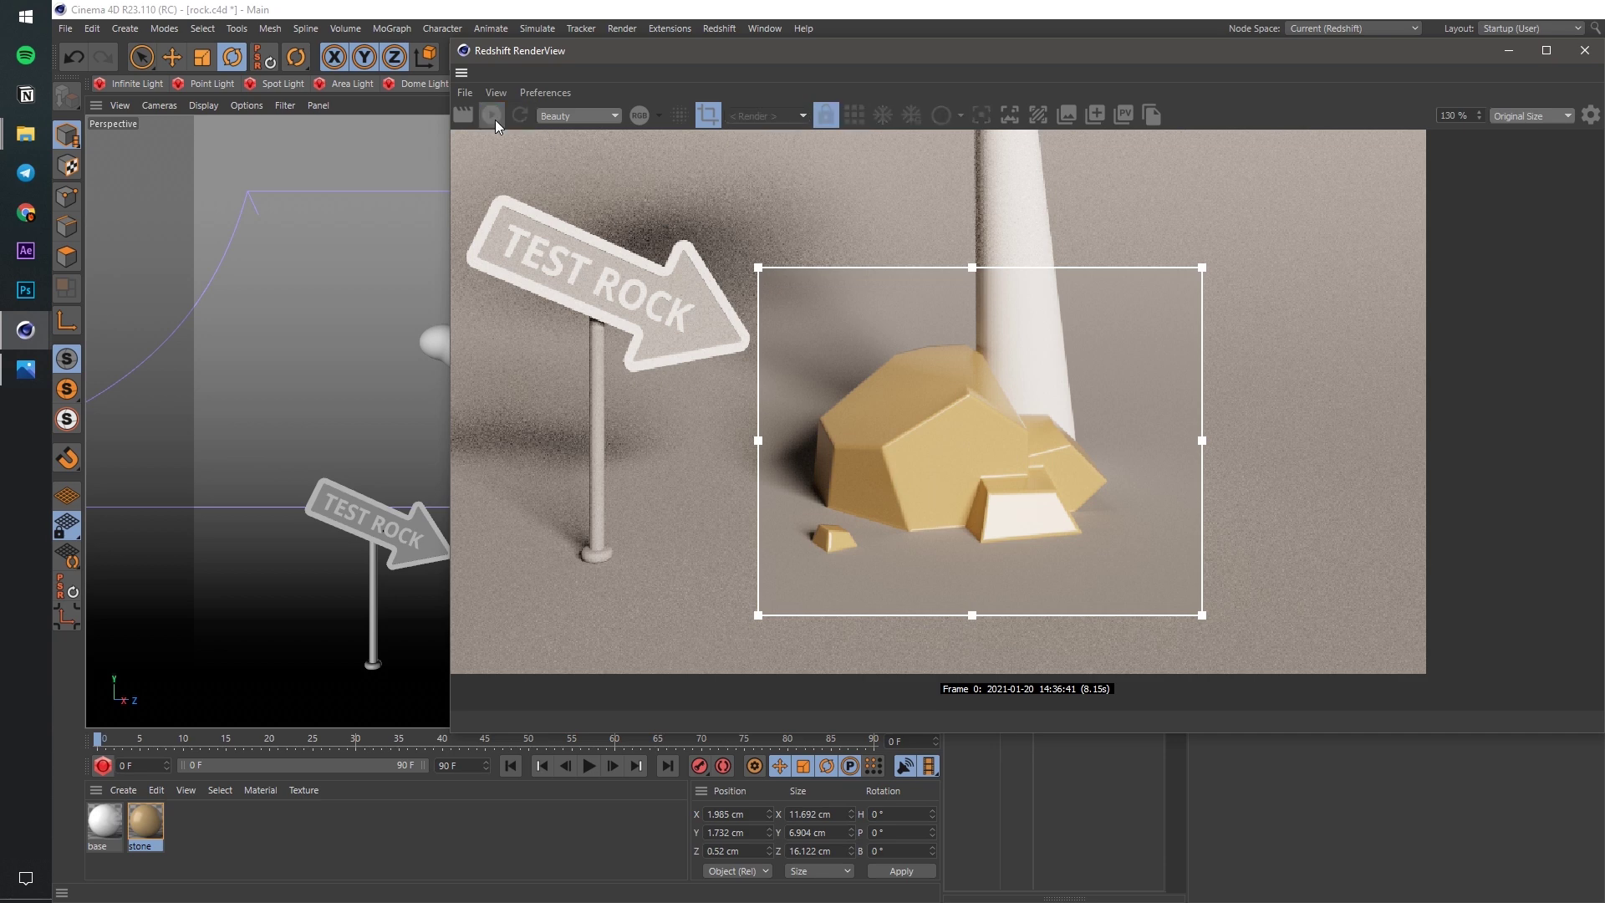
Open the stone material's shader graph and display the RS Bump Blender node's layer and Additive Mode settings.
left_click(153, 840)
double_click(153, 840)
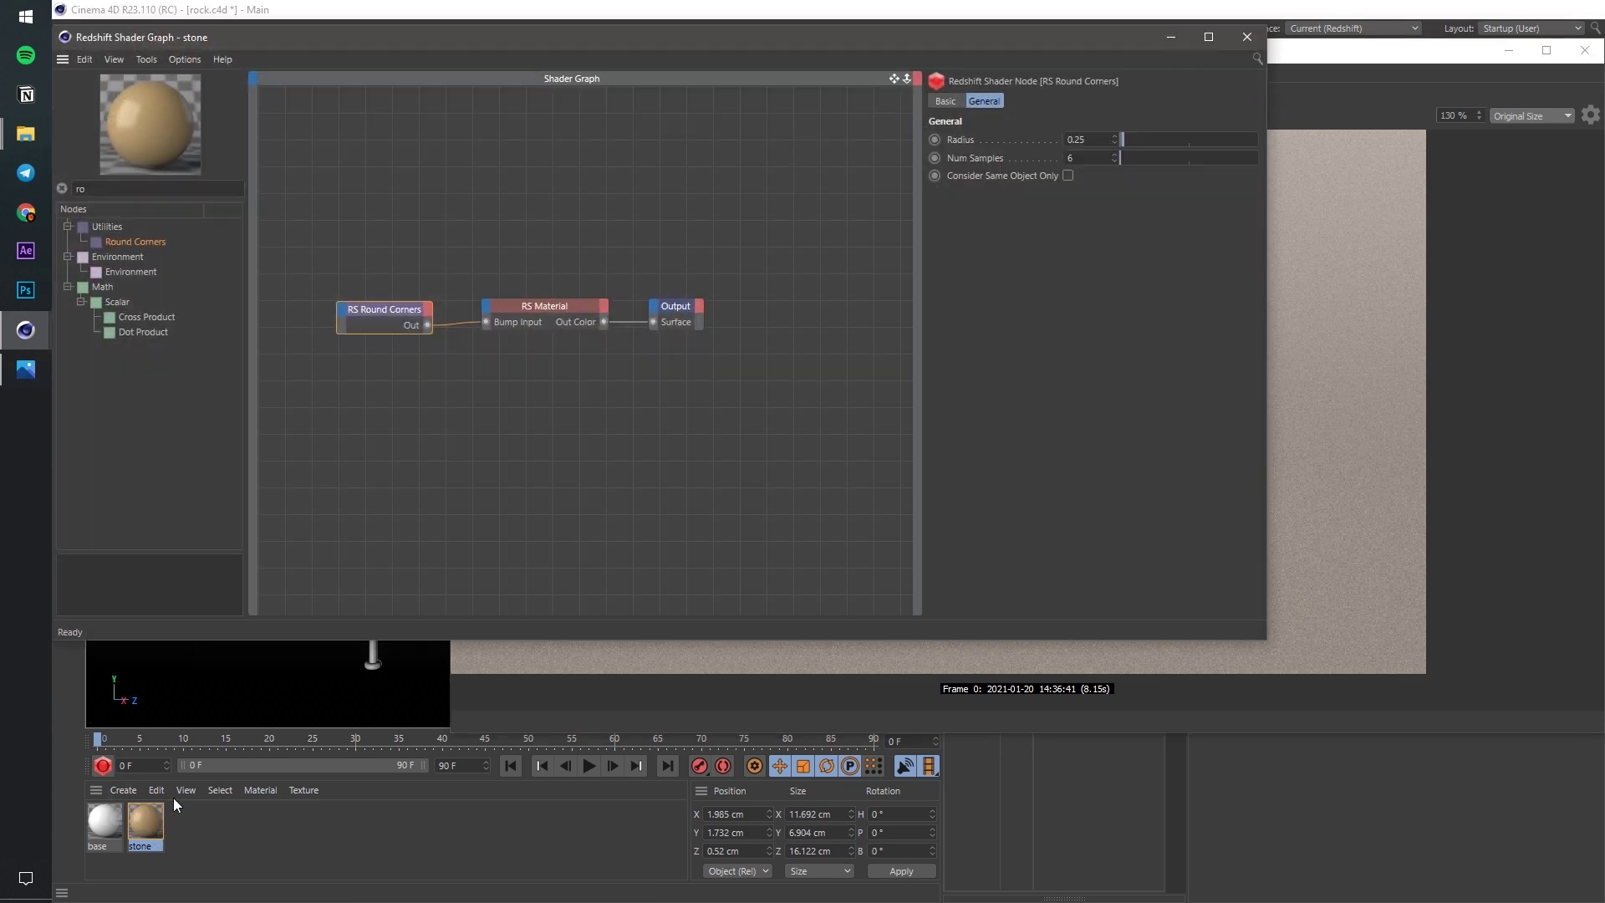
key("h")
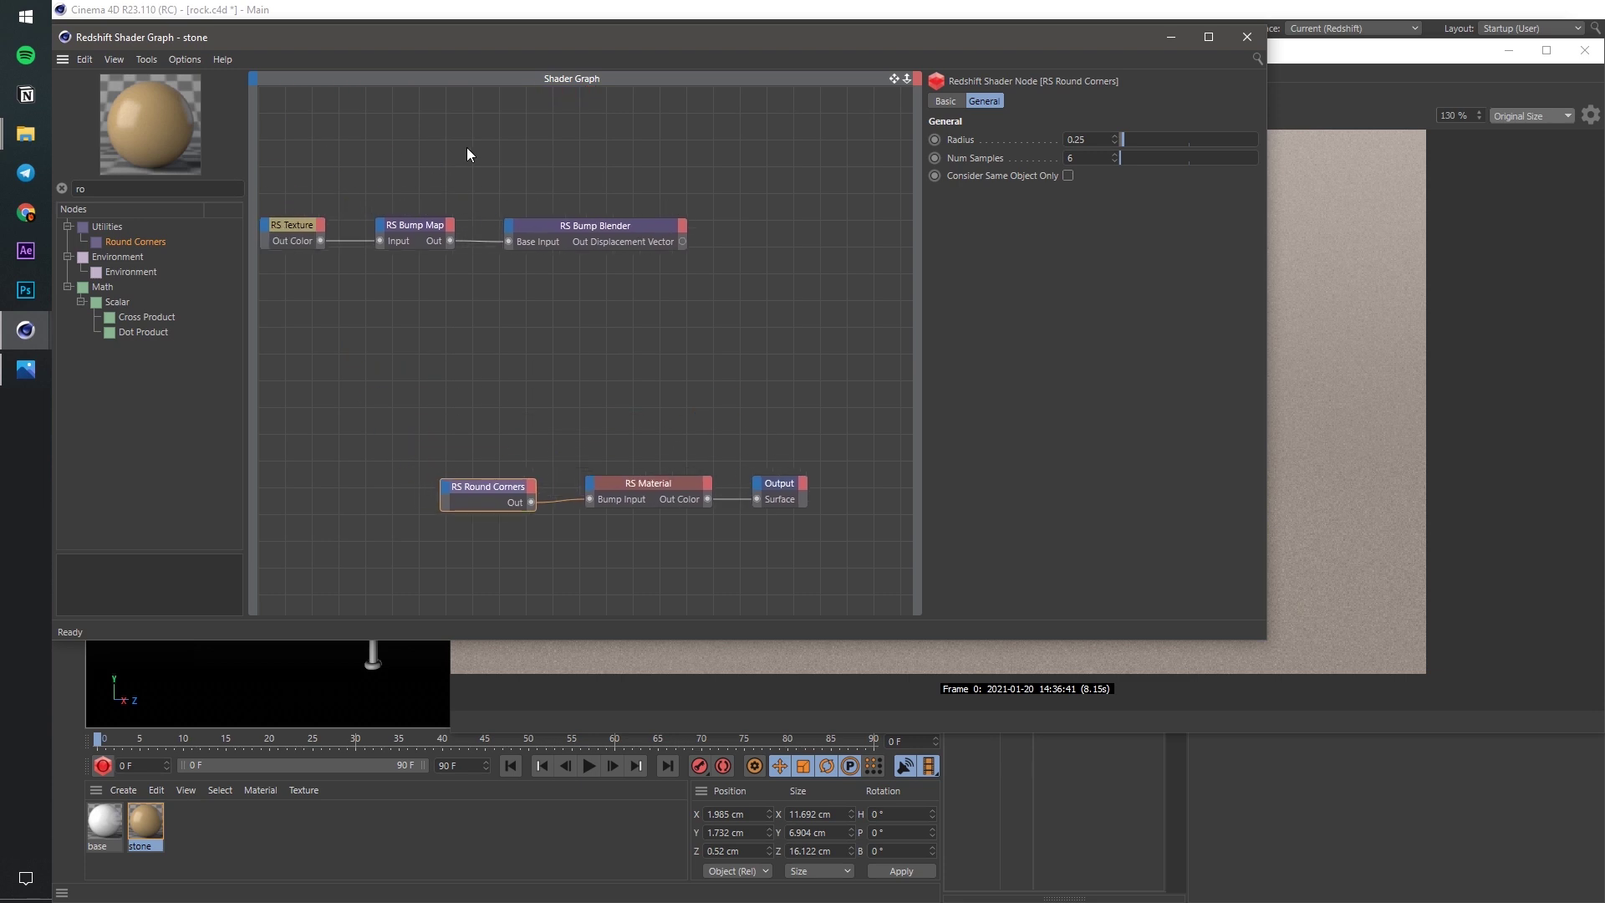
left_click(618, 228)
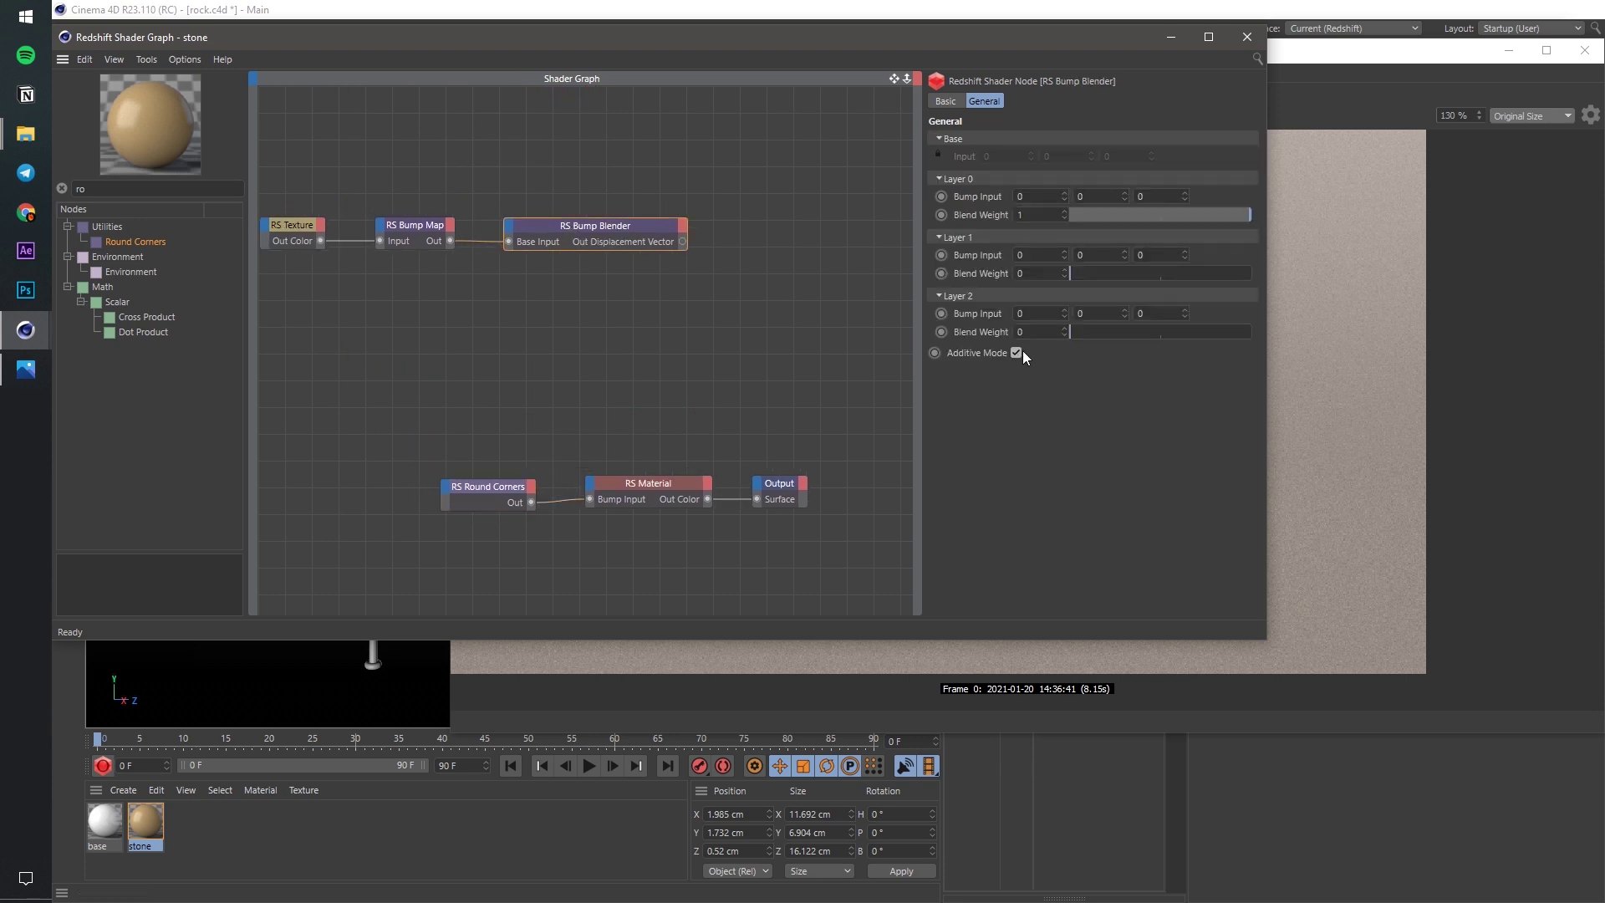
Connect the Round Corners output to the RS Bump Blender's Layer 0 Bump Input, and the blender's Out Displacement Vector to the RS Material's Bump Input.
left_click(516, 493)
left_click_drag(533, 504, 513, 233)
mouse_move(532, 255)
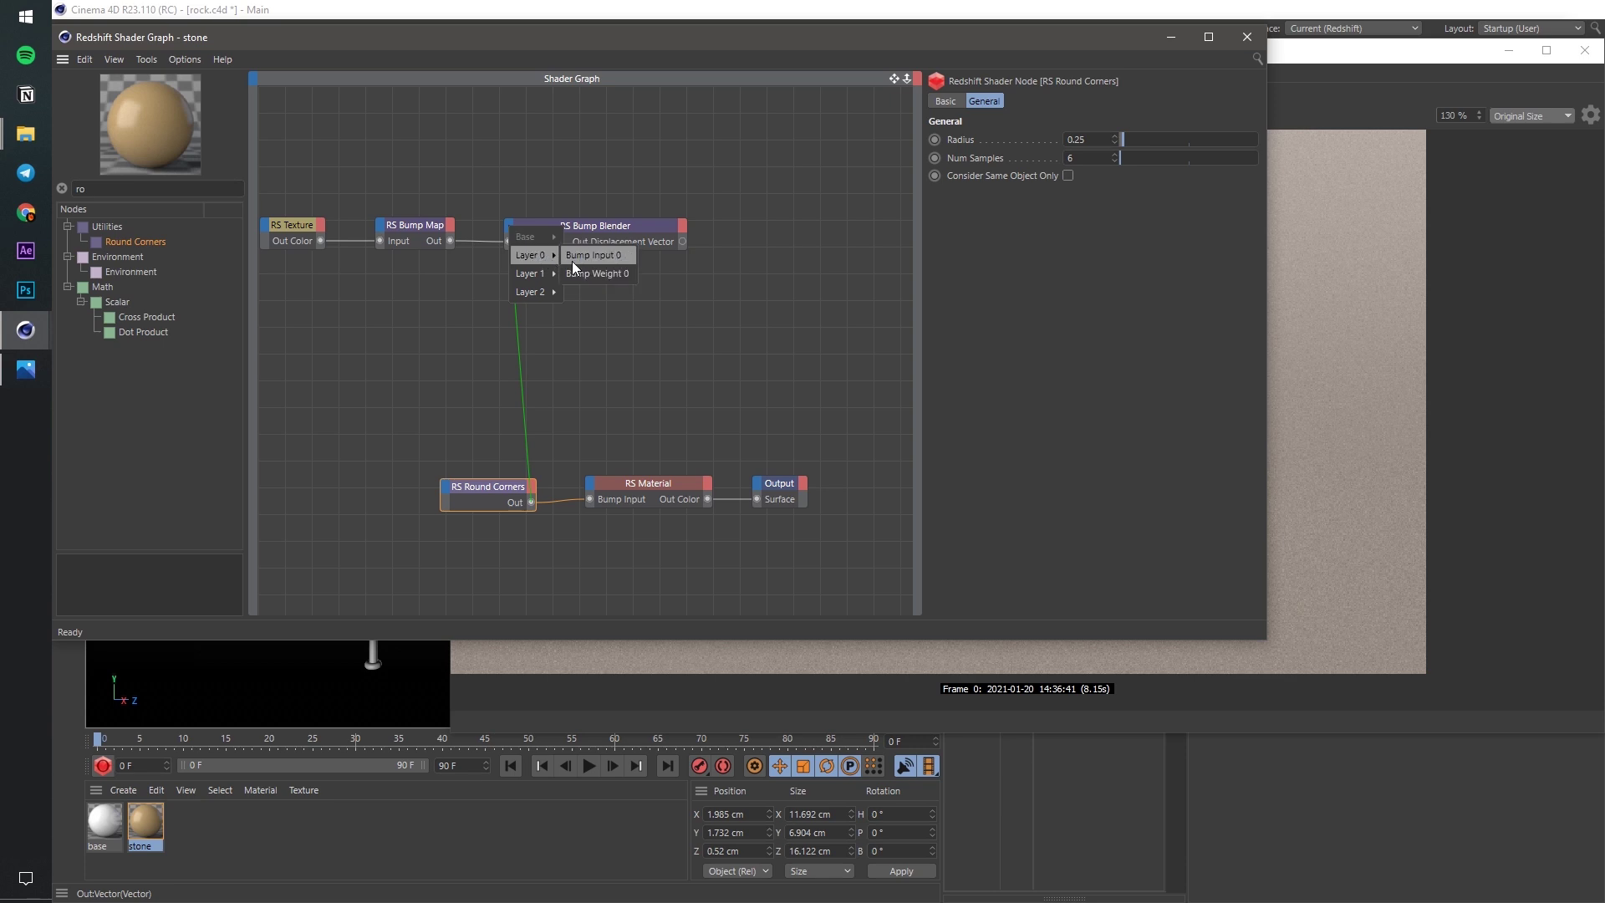
left_click(629, 261)
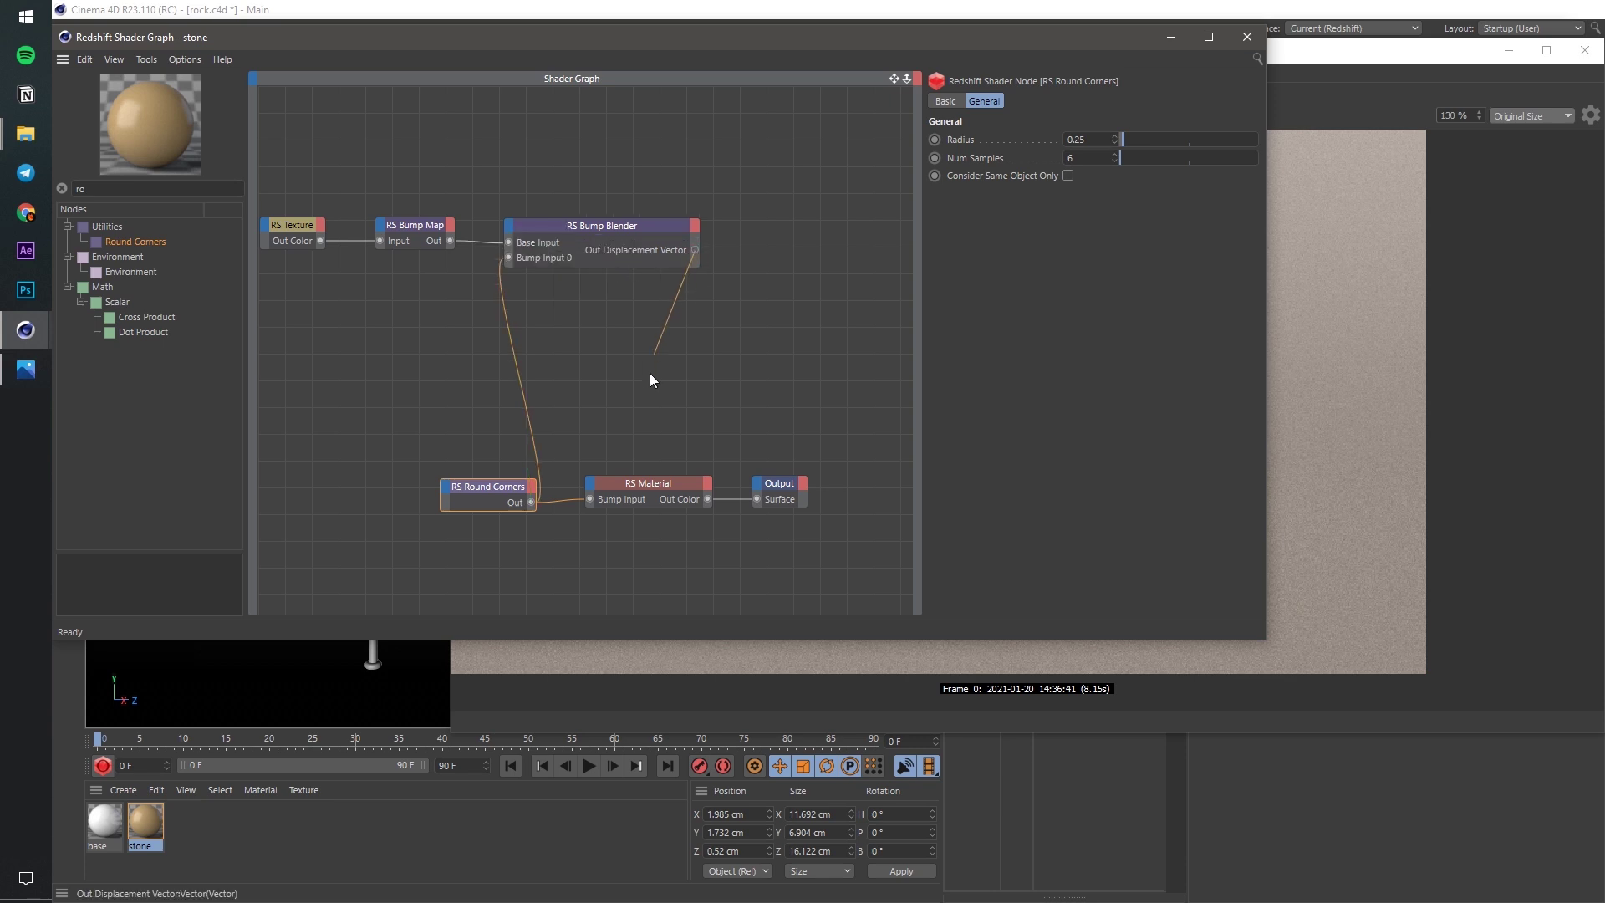
left_click_drag(651, 374, 591, 498)
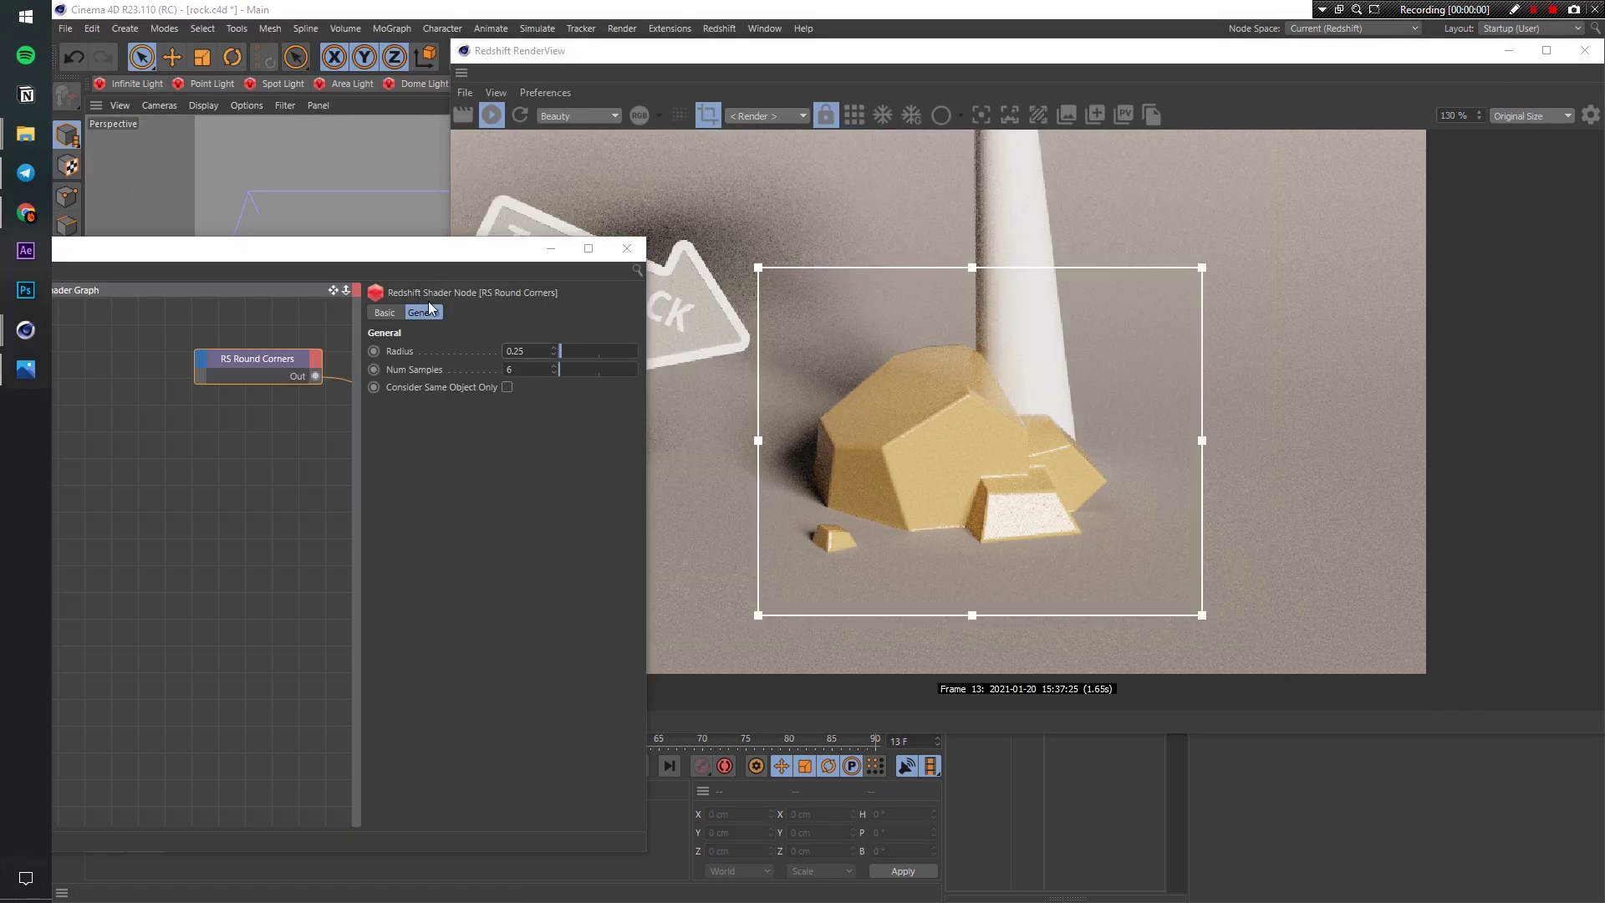
Try a Radius of 1 on the RS Round Corners node, followed by a Radius of 3.
left_click(532, 352)
key("BackSpace")
key("BackSpace")
key("BackSpace")
key("BackSpace")
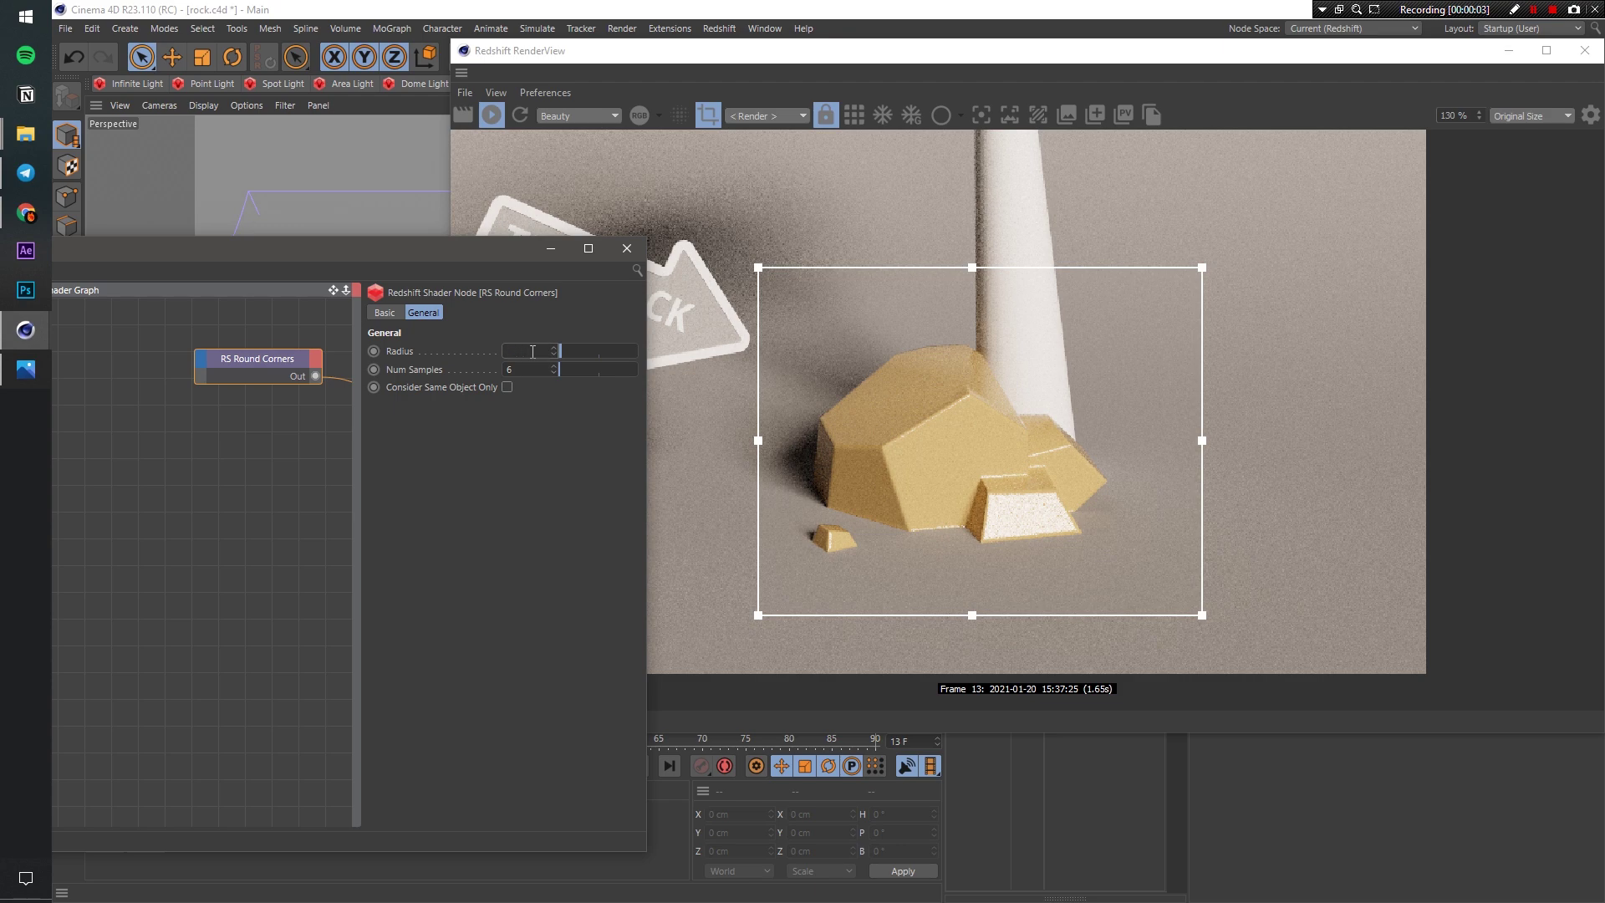
type("1")
key("Return")
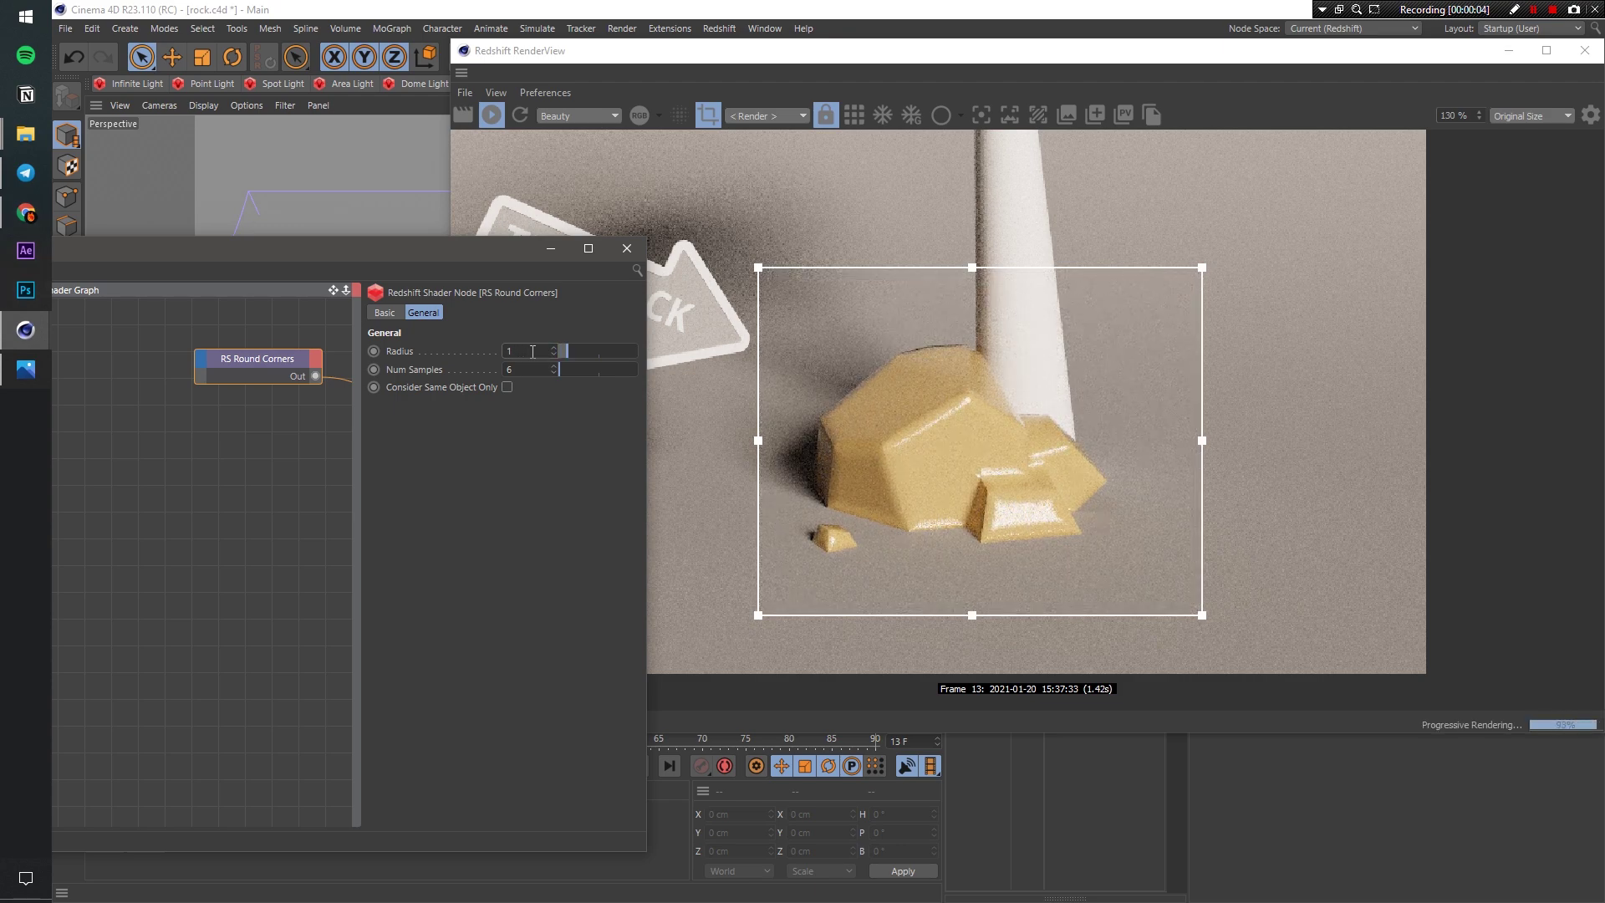
type("3")
key("Return")
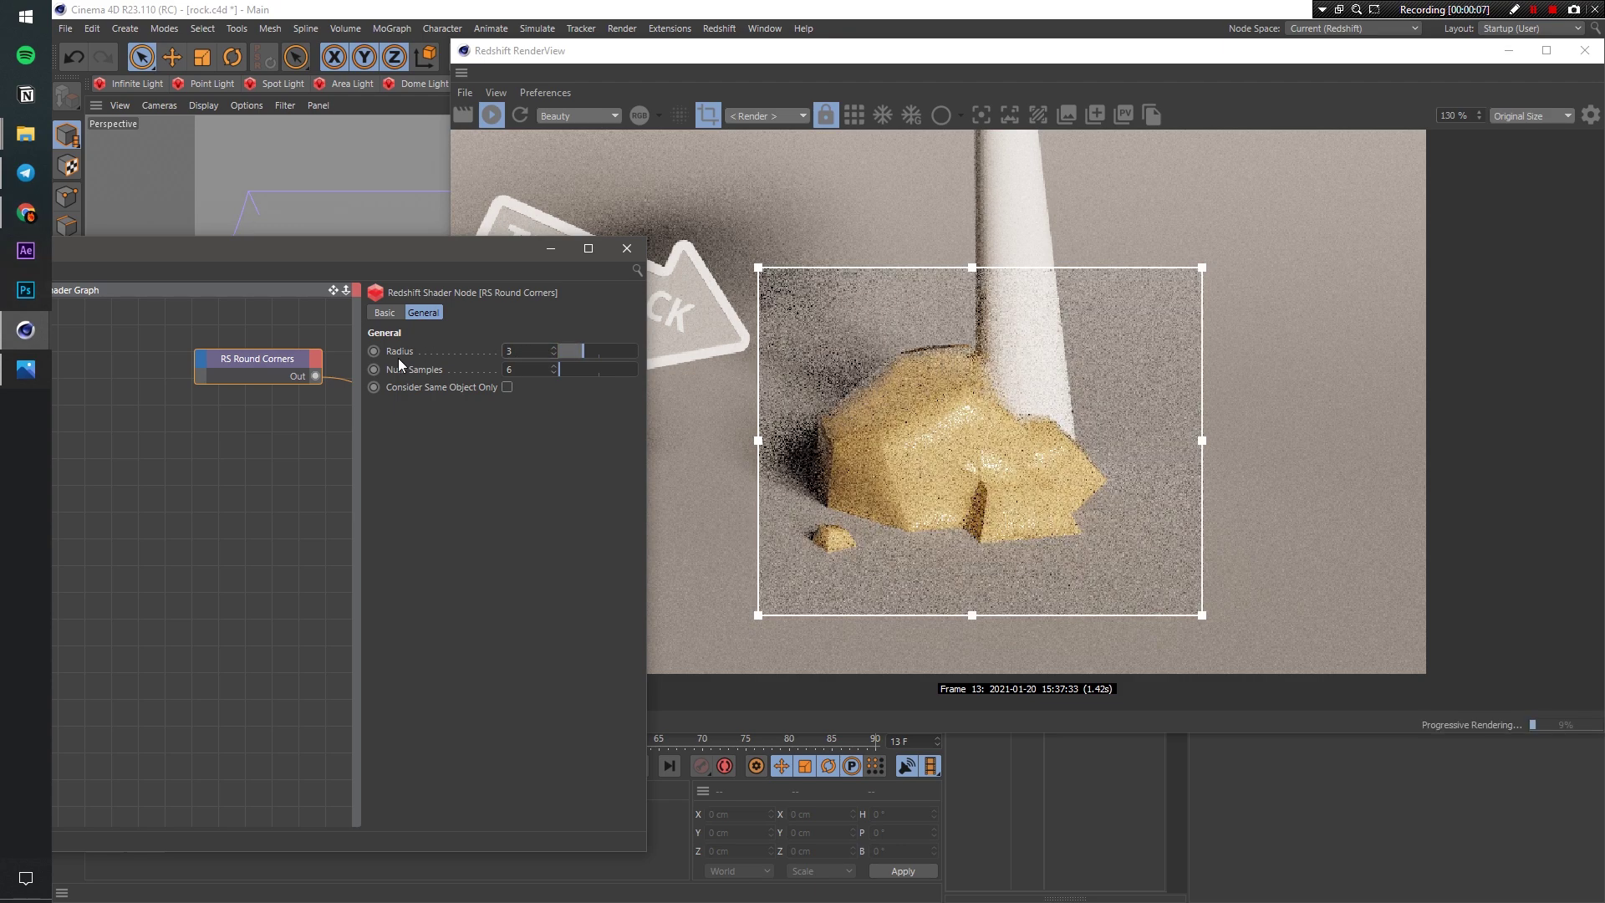